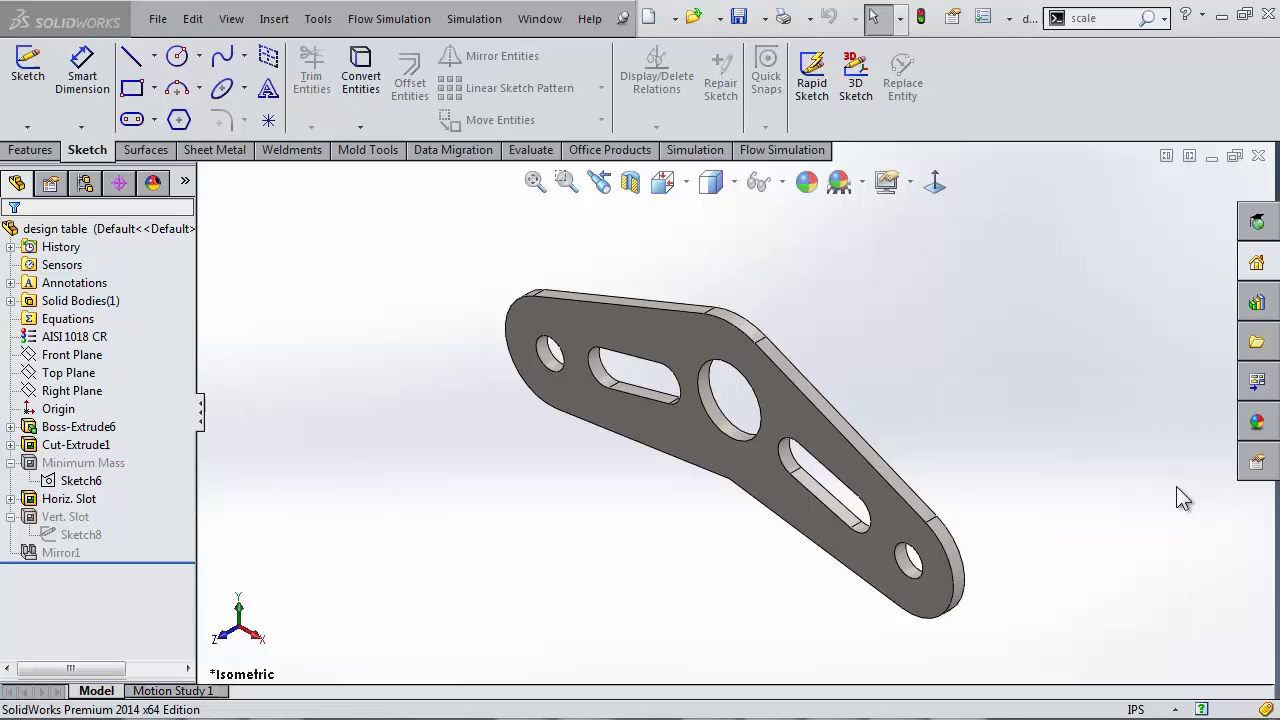
Activate the Minimum Mass, No Slot and Vertical Slot configurations in turn to compare the plate variants.
{"action": "left_click", "coordinate": [84, 183]}
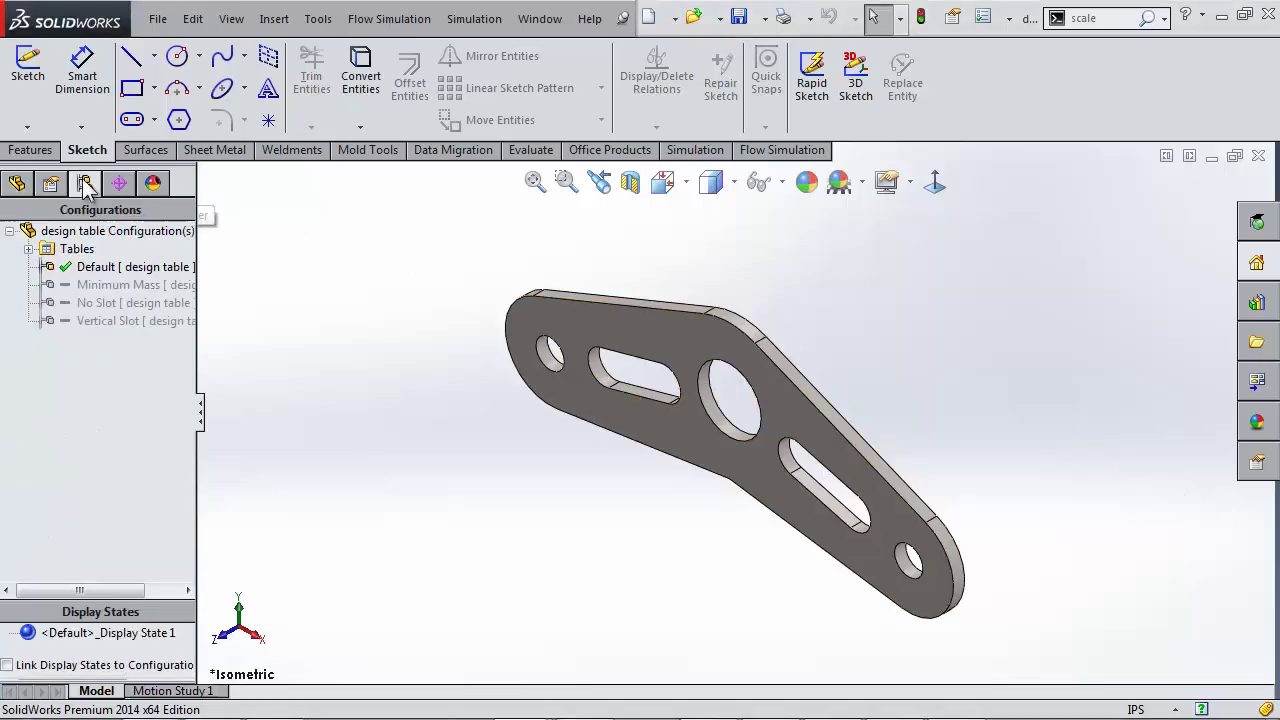
{"action": "double_click", "coordinate": [60, 286]}
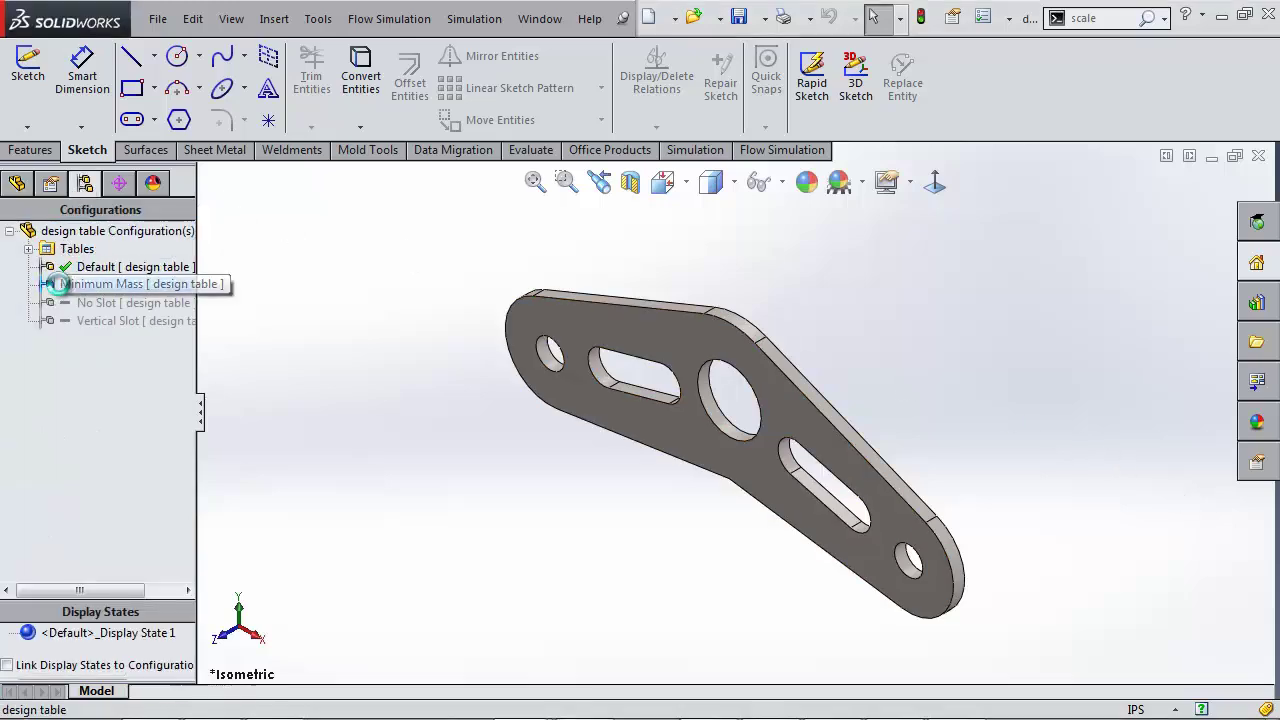
{"action": "left_click", "coordinate": [60, 302]}
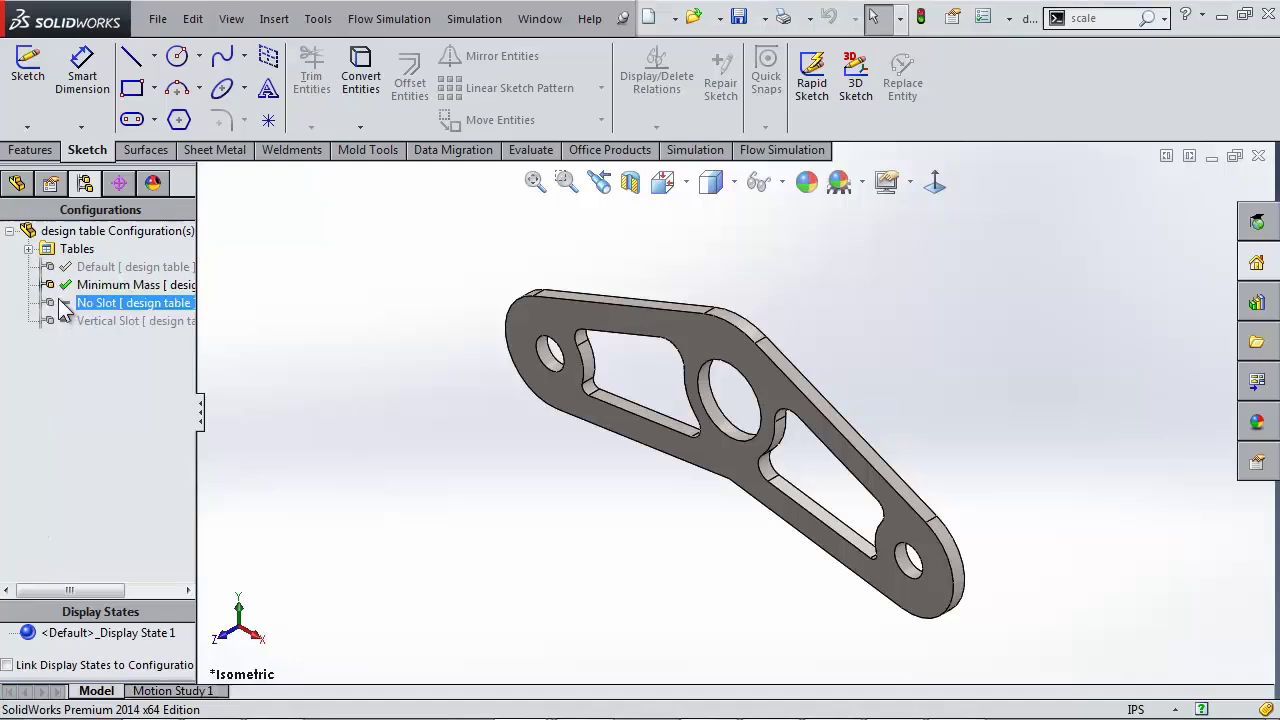
{"action": "left_click", "coordinate": [60, 302]}
{"action": "double_click", "coordinate": [42, 305]}
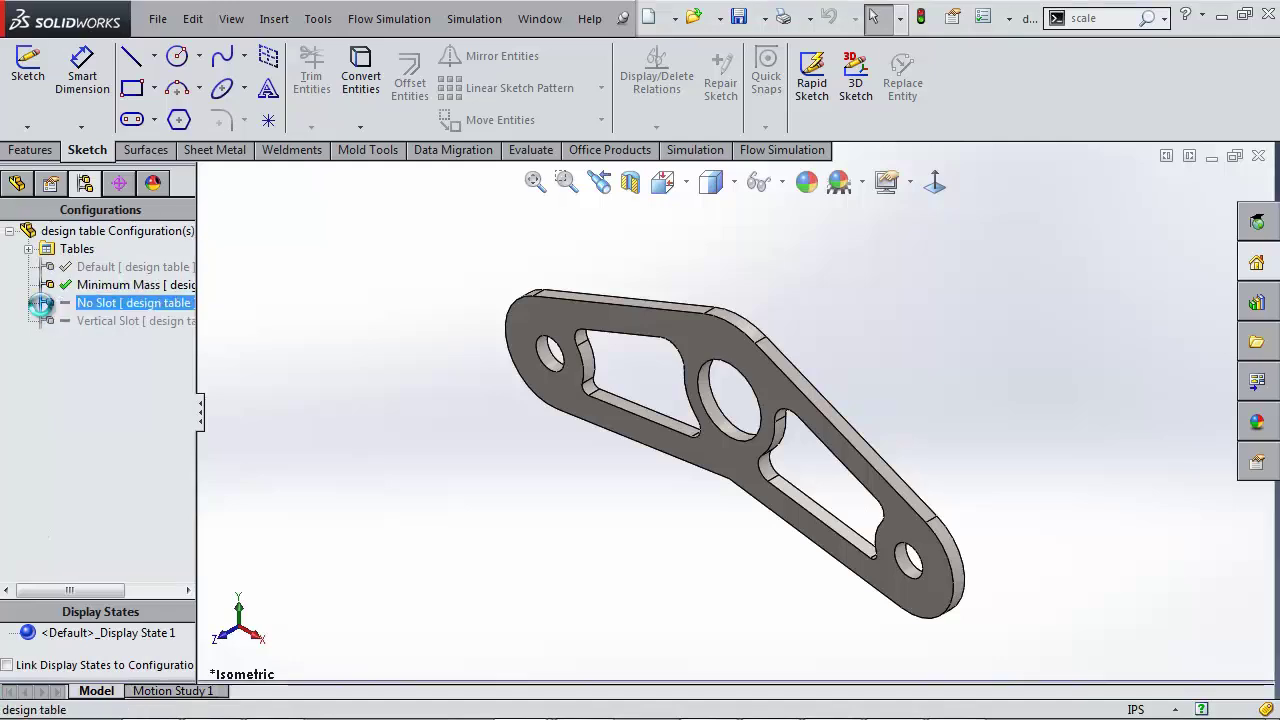
{"action": "double_click", "coordinate": [46, 320]}
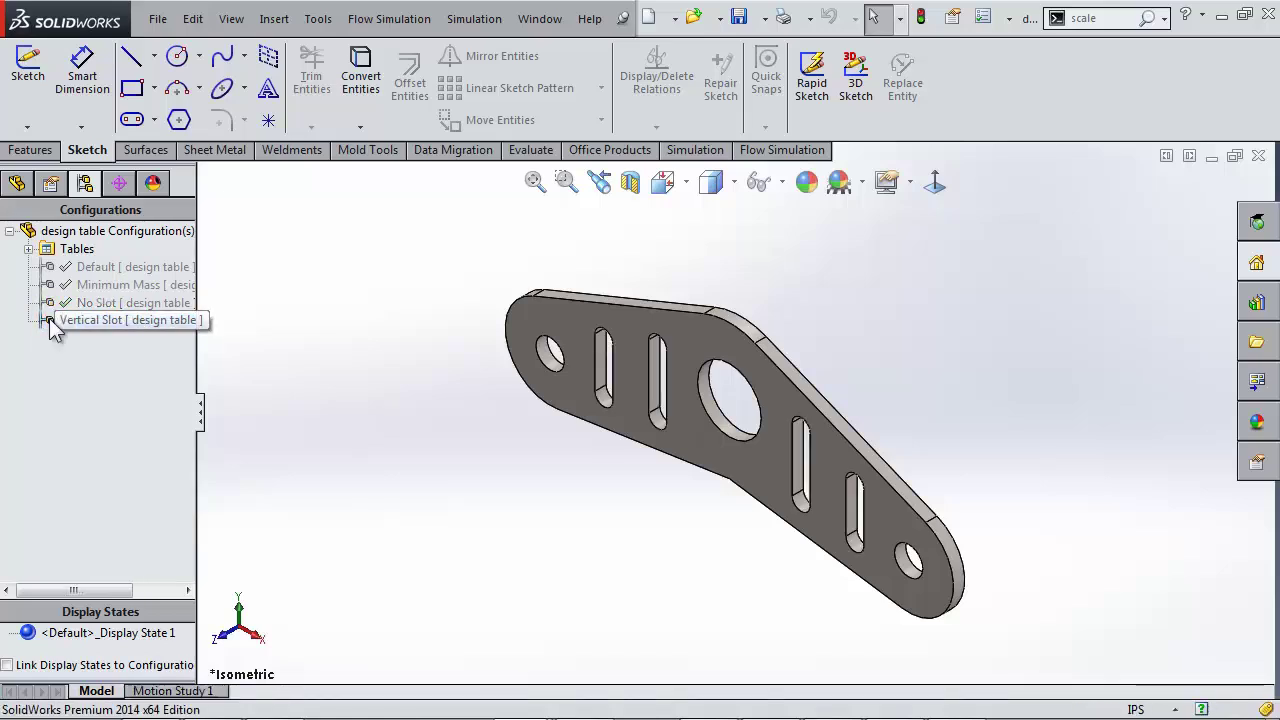
Open the part's Config Table and add a new configuration named "Diameter Ex.".
{"action": "left_click", "coordinate": [28, 249]}
{"action": "double_click", "coordinate": [68, 267]}
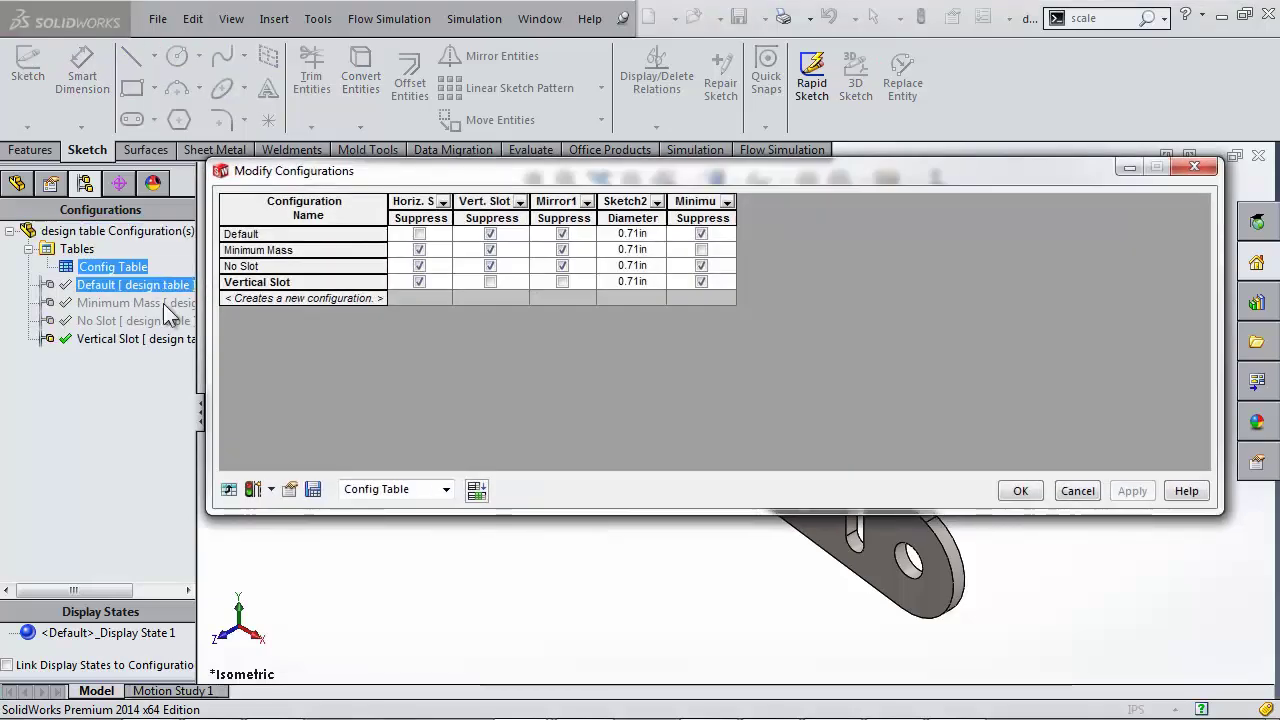
{"action": "left_click", "coordinate": [273, 300]}
{"action": "left_click", "coordinate": [273, 300]}
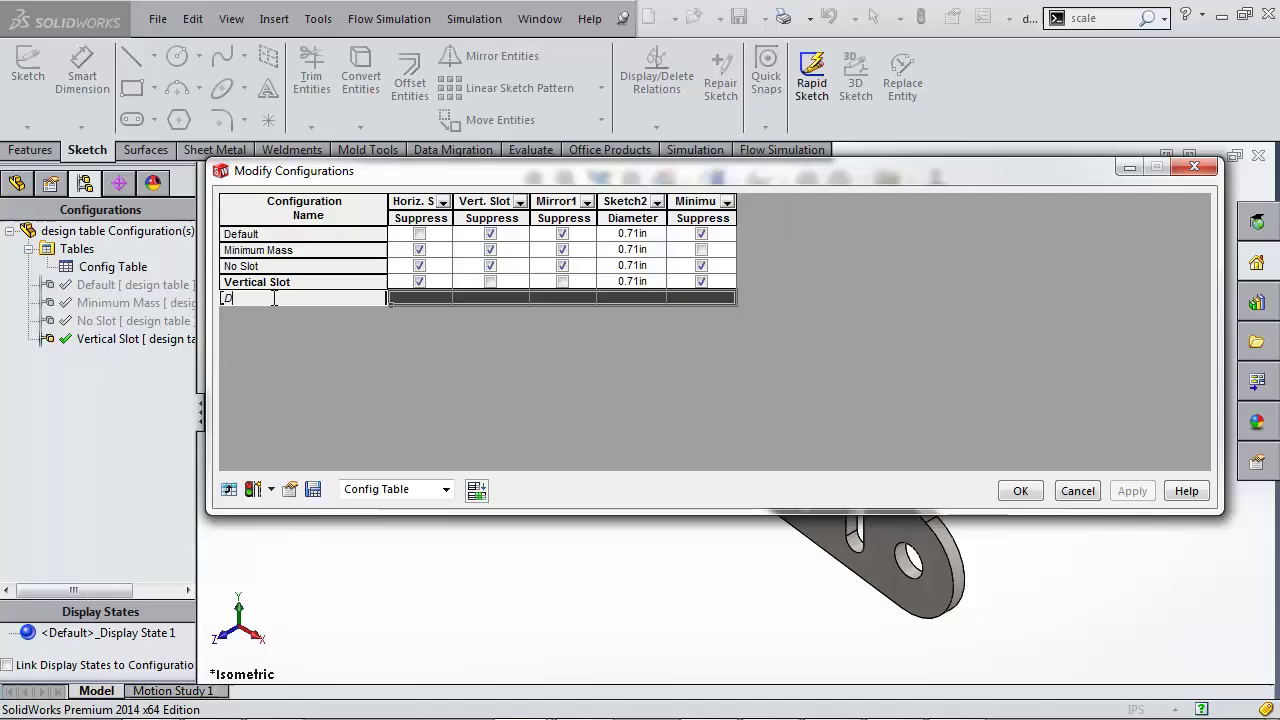
{"action": "type", "text": "Diameter Ex."}
{"action": "key", "text": "Return"}
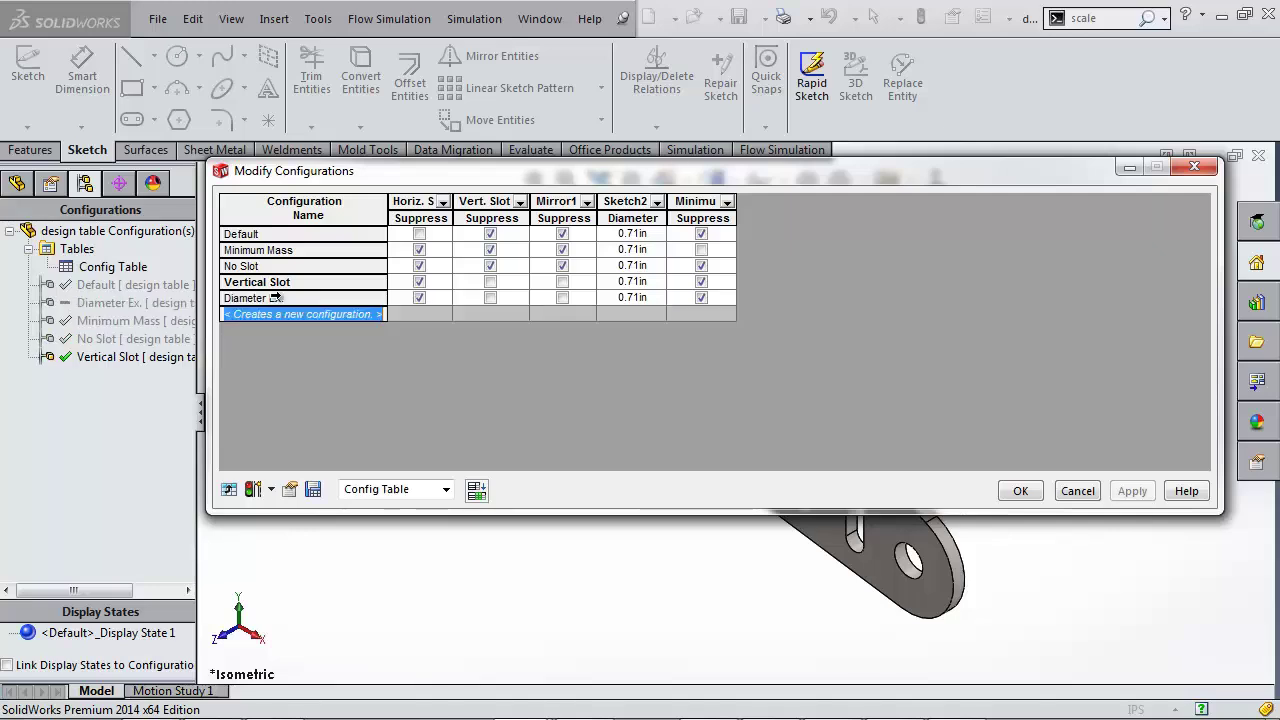
For Diameter Ex., set the Sketch2 diameter to 0.5 in and suppress Vert. Slot, apply the table, and activate that configuration.
{"action": "left_click", "coordinate": [645, 298]}
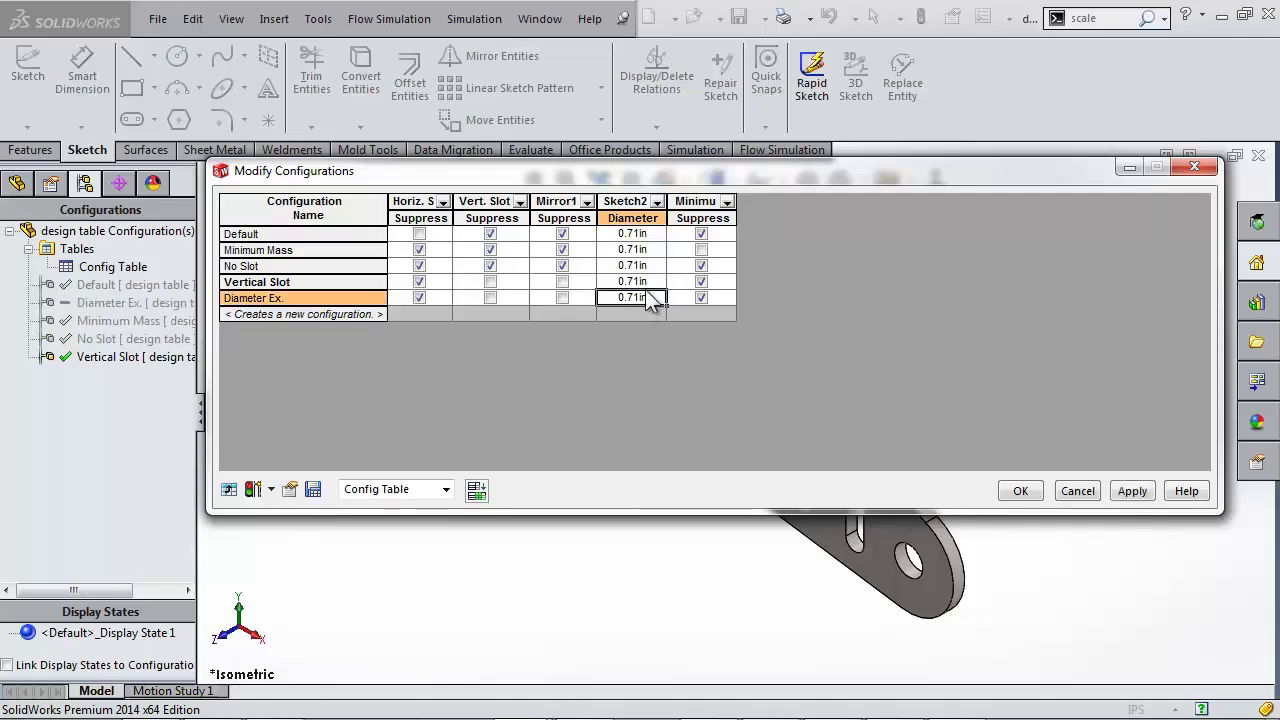
{"action": "type", "text": ".5"}
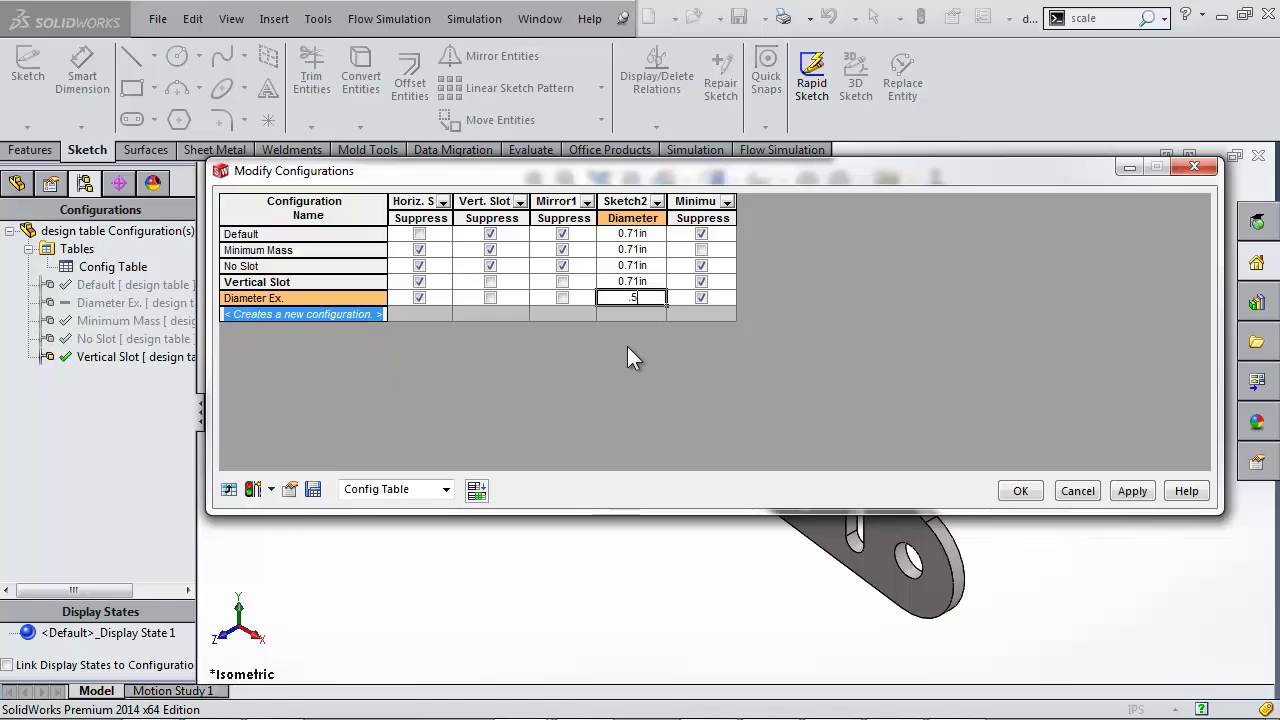
{"action": "left_click", "coordinate": [490, 298]}
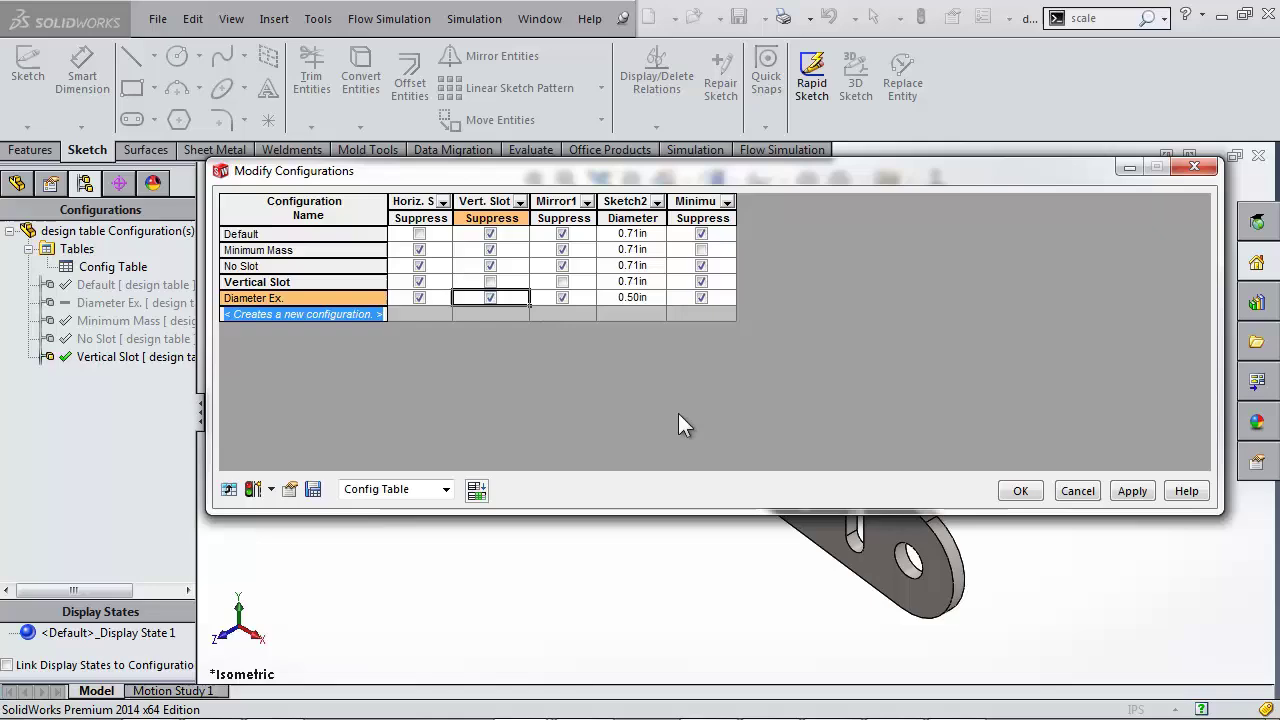
{"action": "left_click", "coordinate": [1130, 491]}
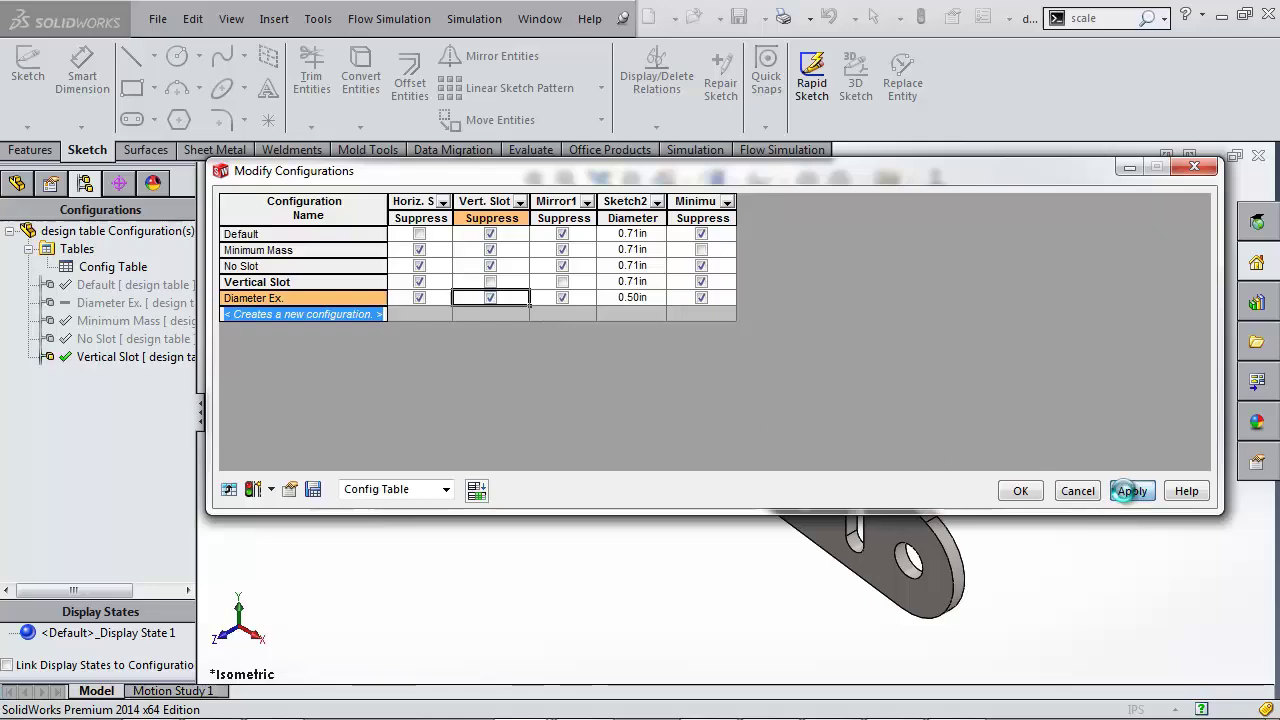
{"action": "left_click", "coordinate": [1020, 491]}
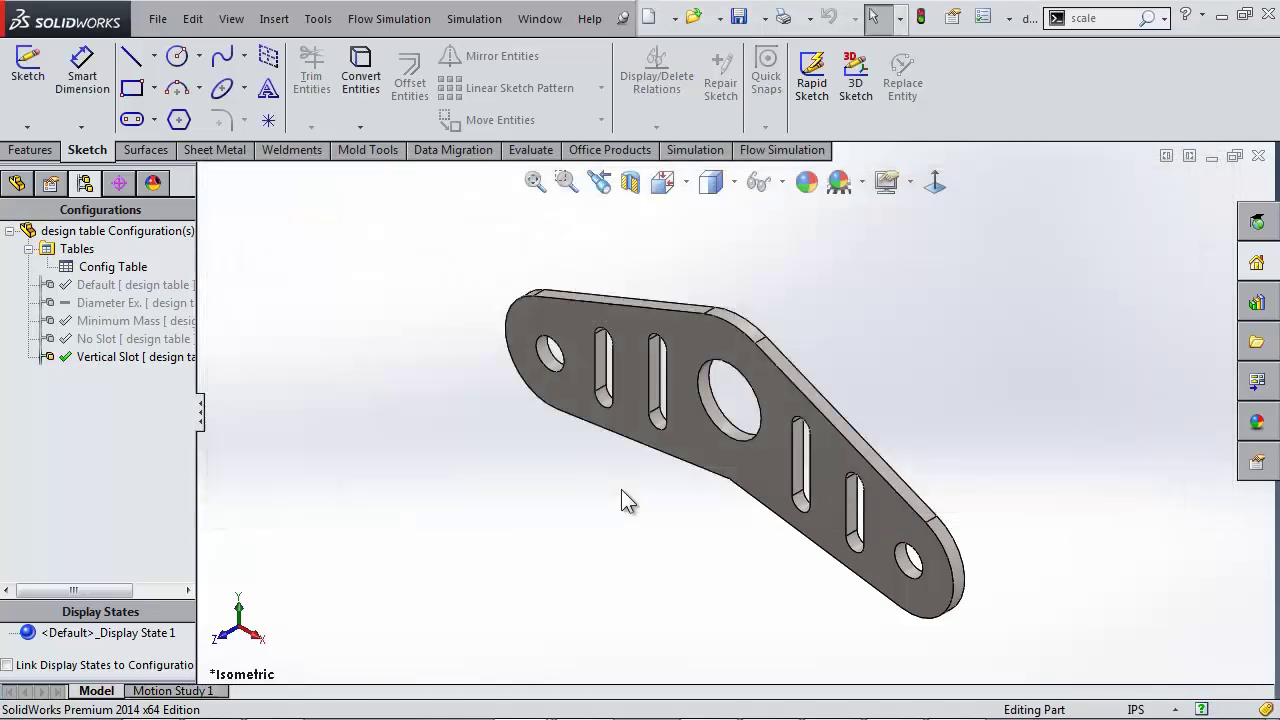
{"action": "double_click", "coordinate": [65, 302]}
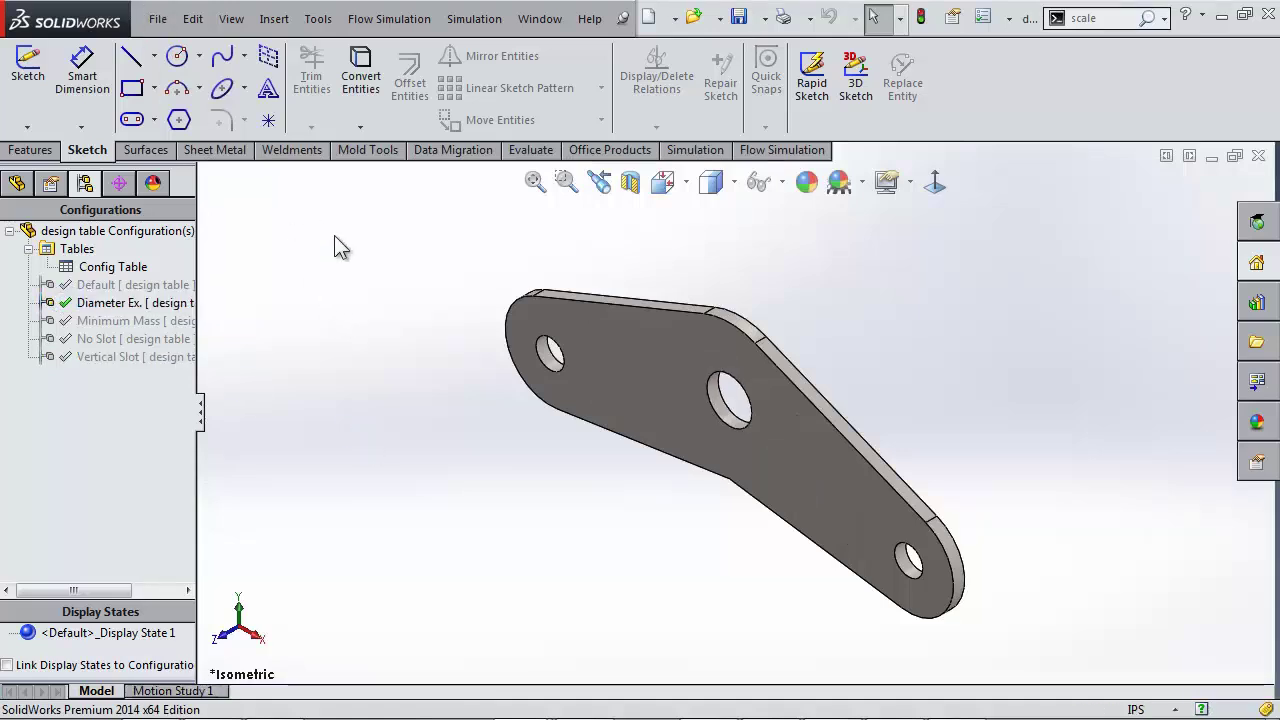
Switch to the Assem2 assembly and insert the design table part as a component.
{"action": "key", "text": "ctrl+Tab"}
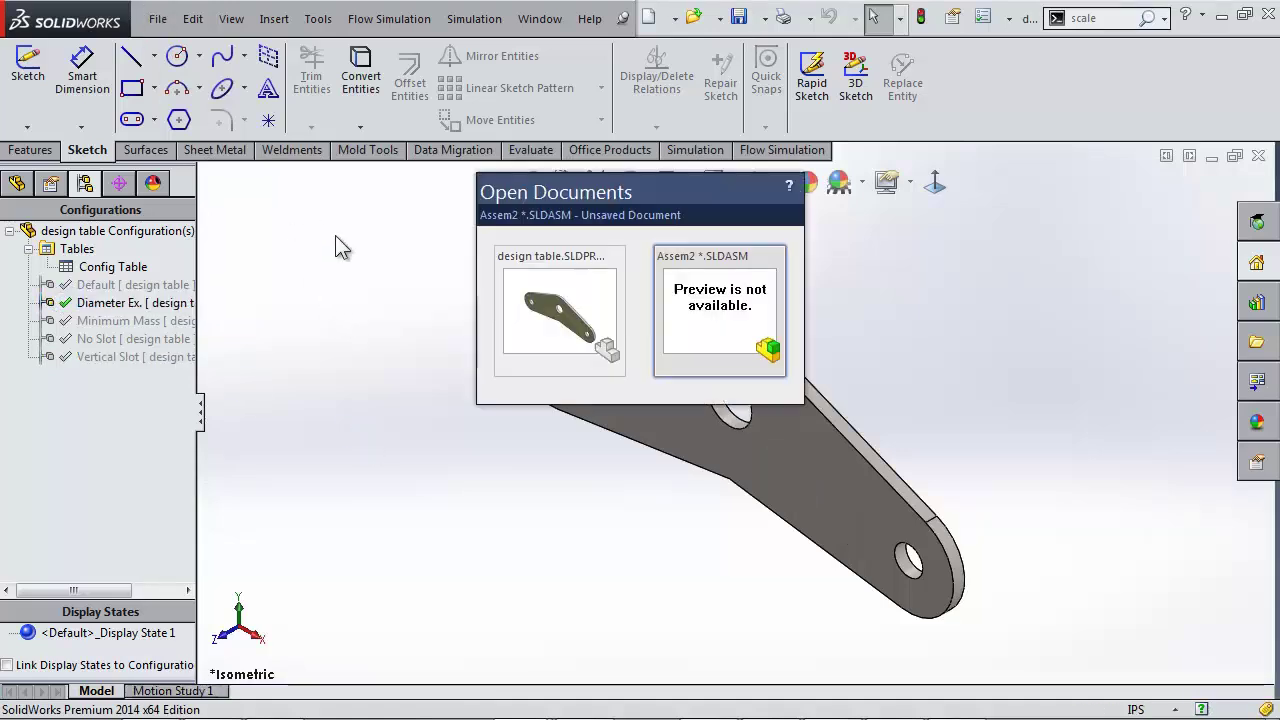
{"action": "left_click", "coordinate": [705, 305]}
{"action": "left_click", "coordinate": [766, 416]}
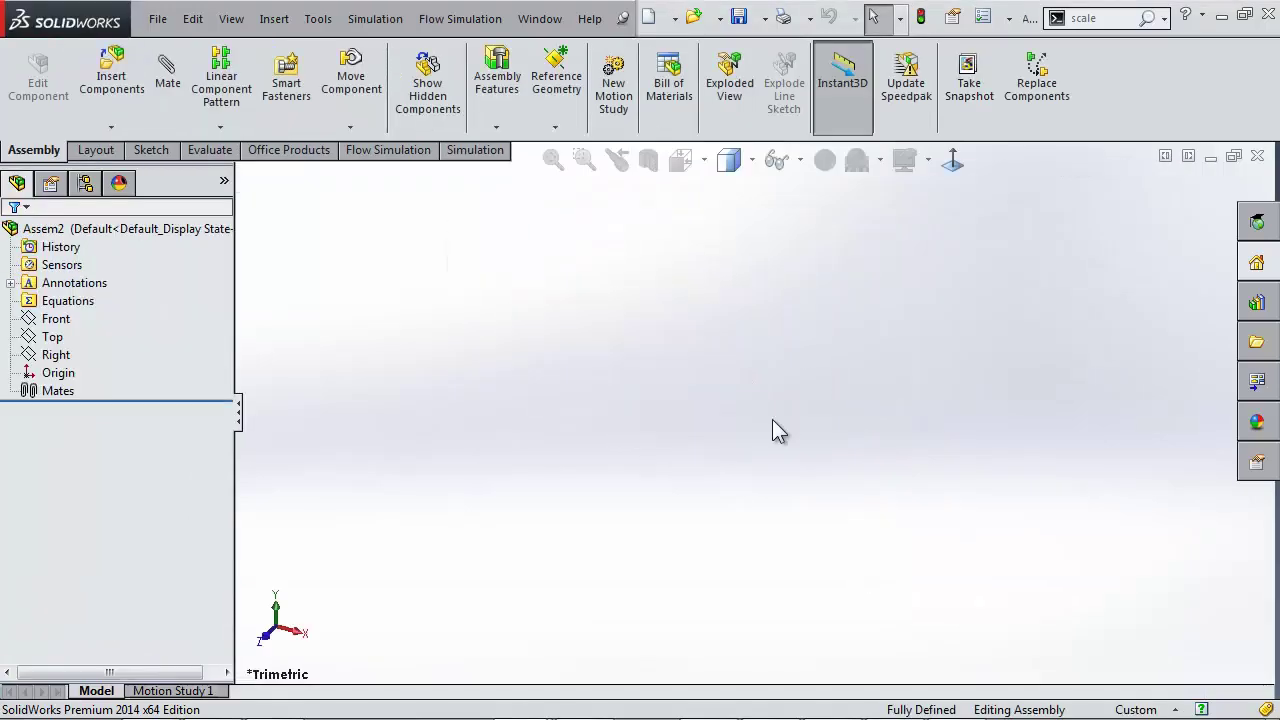
{"action": "left_click", "coordinate": [108, 68]}
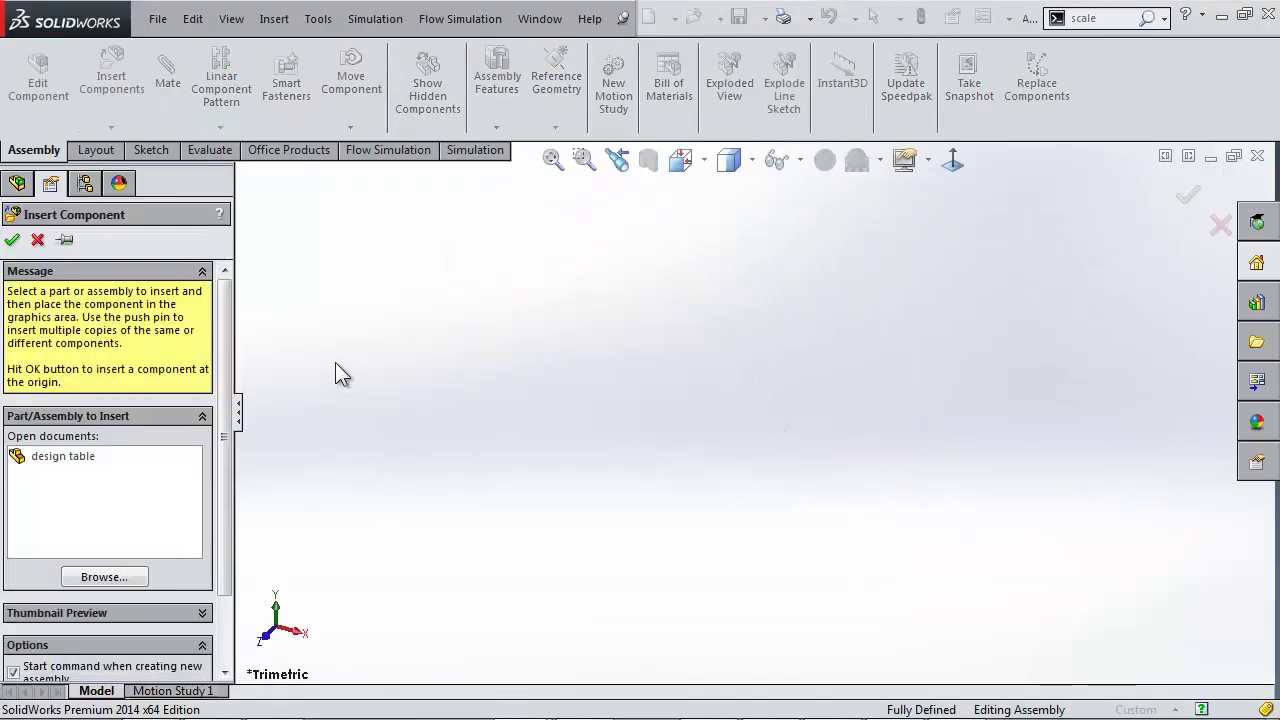
{"action": "left_click", "coordinate": [83, 455]}
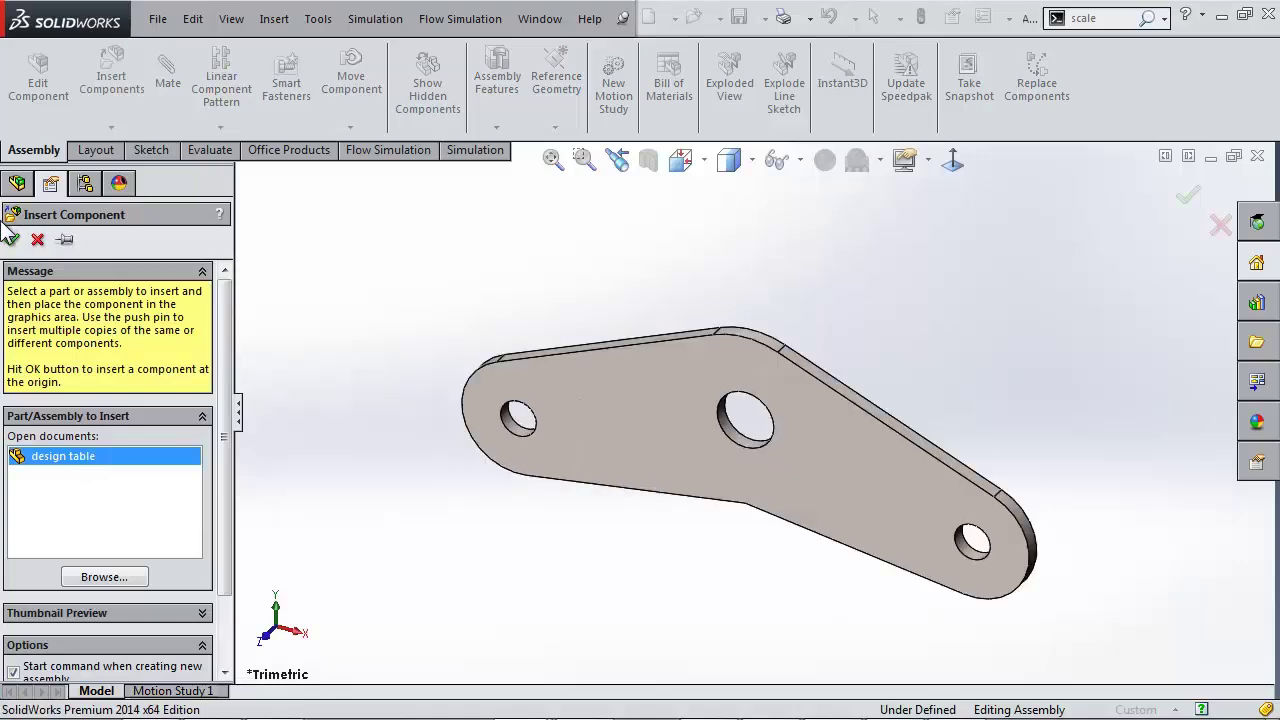
{"action": "left_click", "coordinate": [662, 451]}
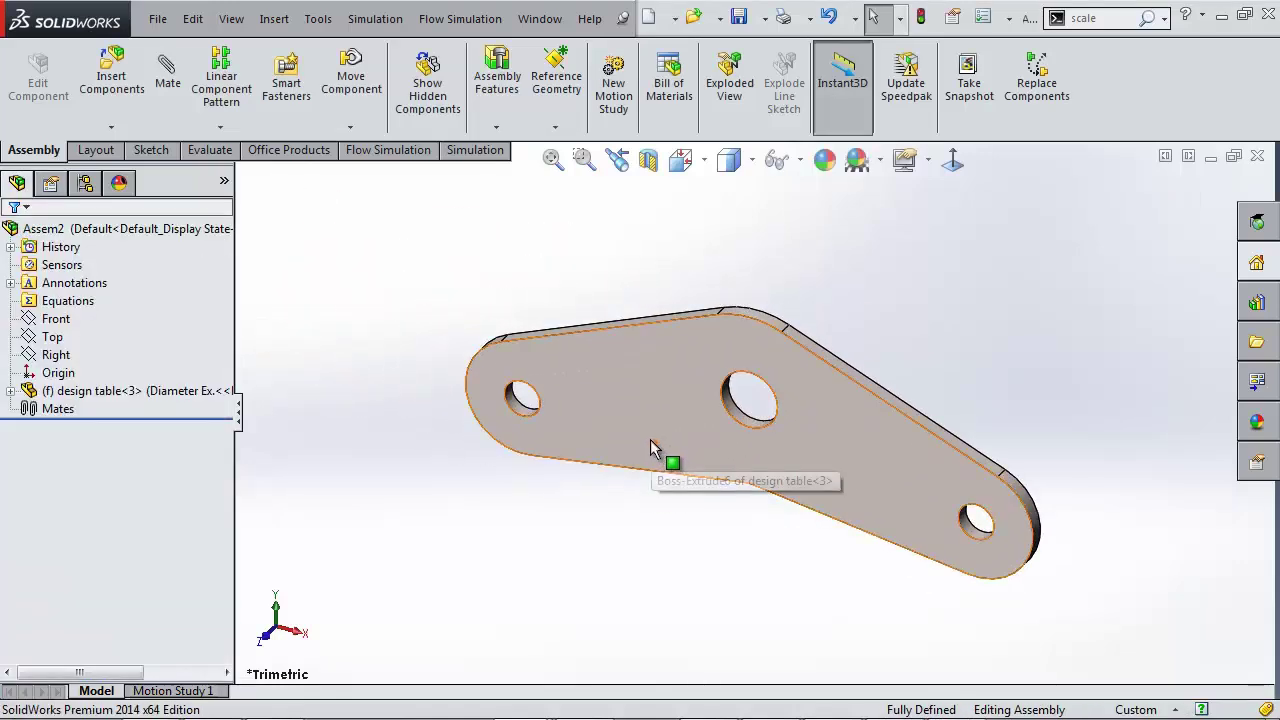
Check which configurations can be chosen for the inserted plate, leaving the selection as it is.
{"action": "left_click", "coordinate": [635, 386]}
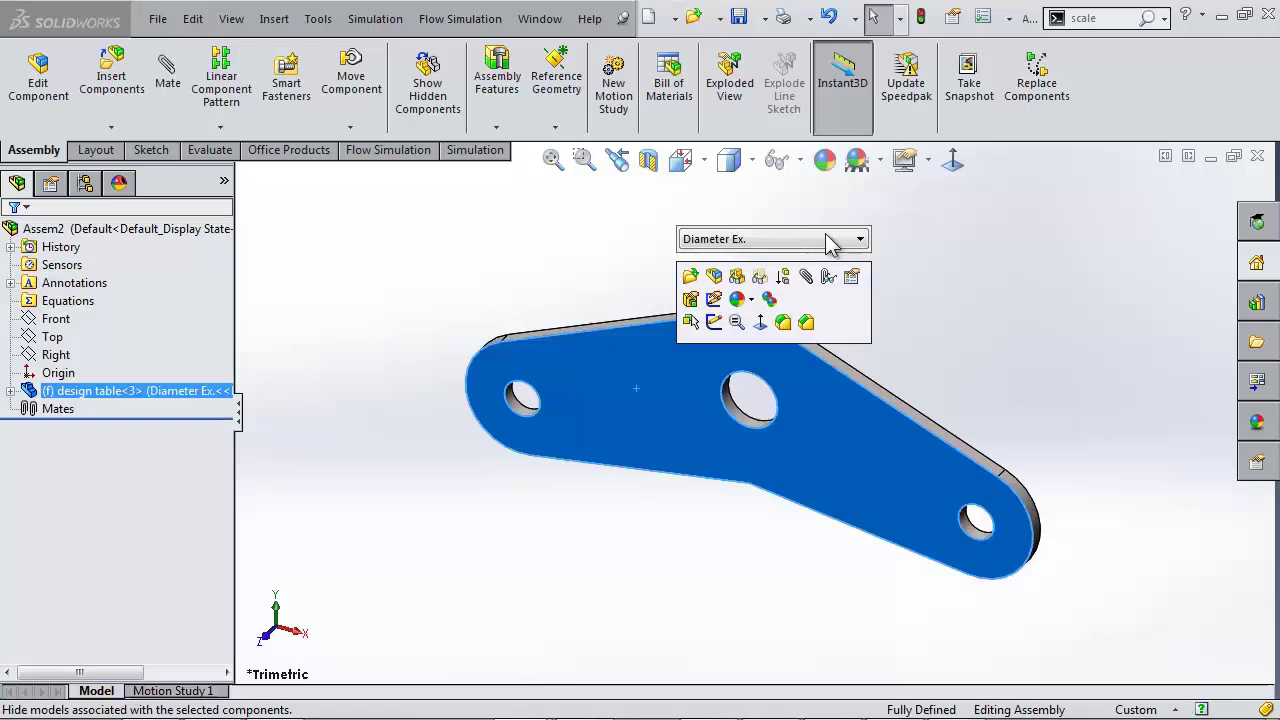
{"action": "left_click", "coordinate": [829, 241]}
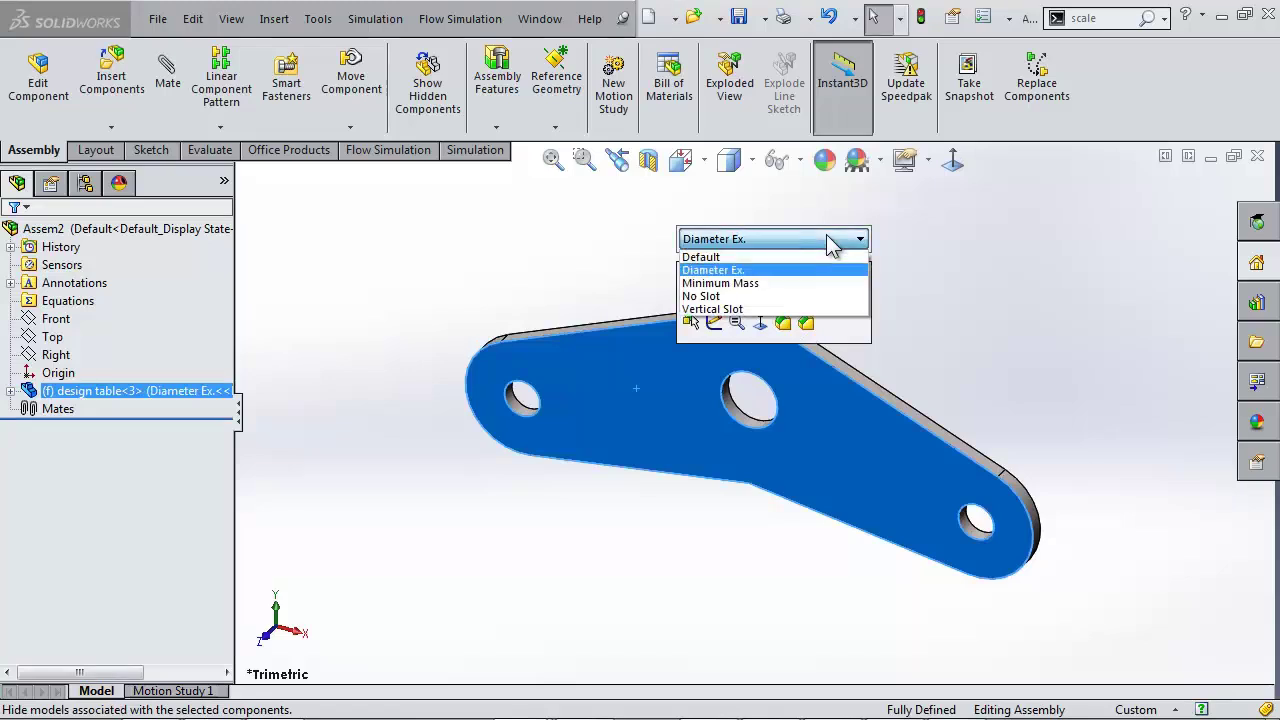
{"action": "left_click", "coordinate": [1032, 282]}
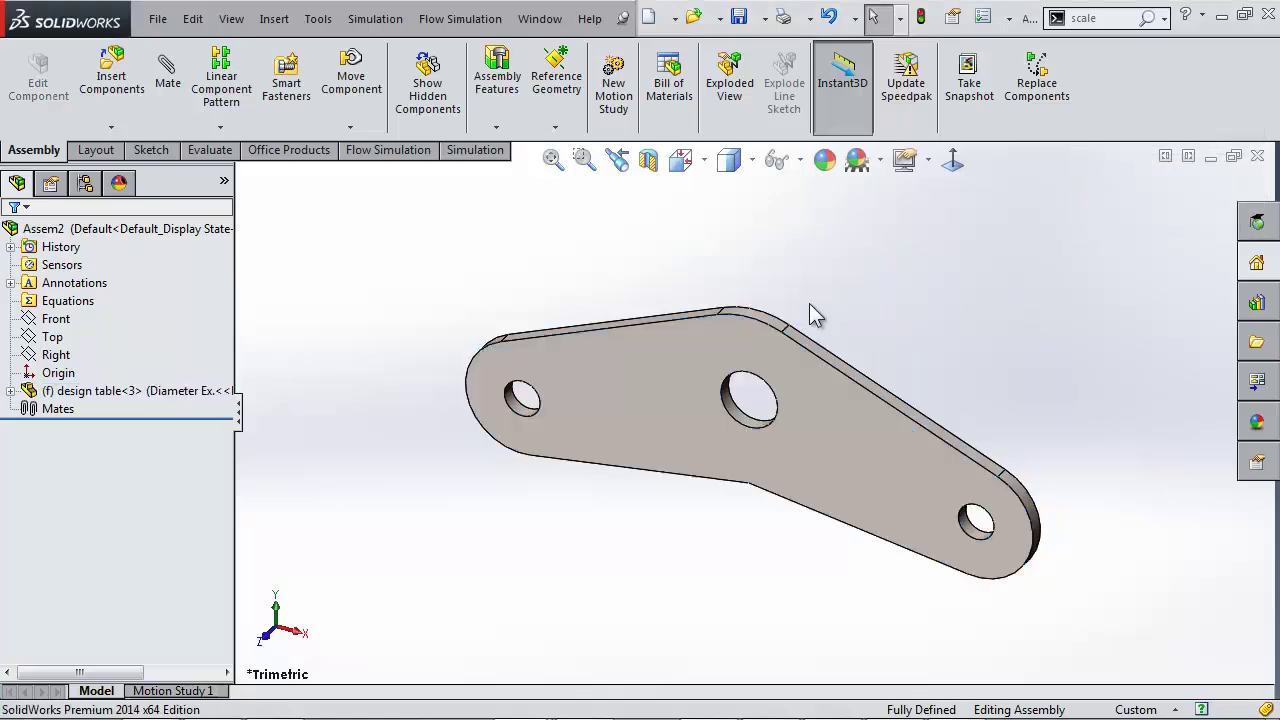
Return to the design table part and launch the Configuration Publisher, auto-creating the required design table.
{"action": "key", "text": "ctrl+Tab"}
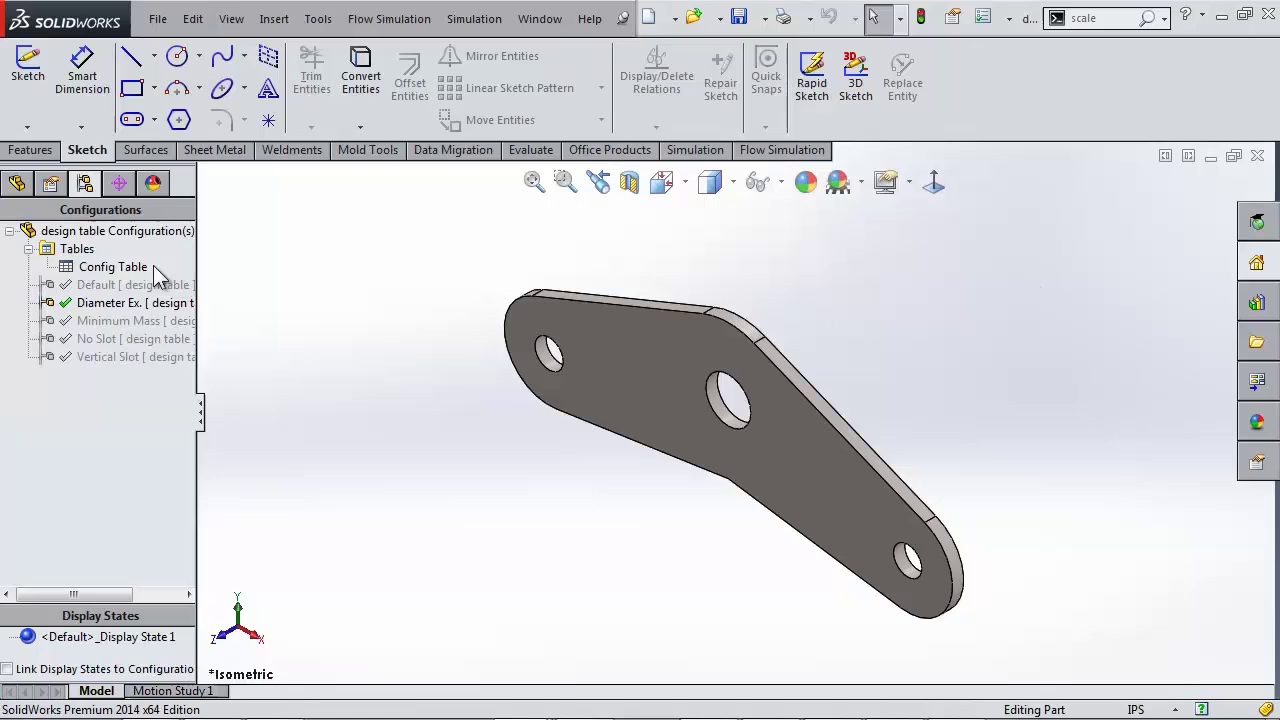
{"action": "right_click", "coordinate": [133, 232]}
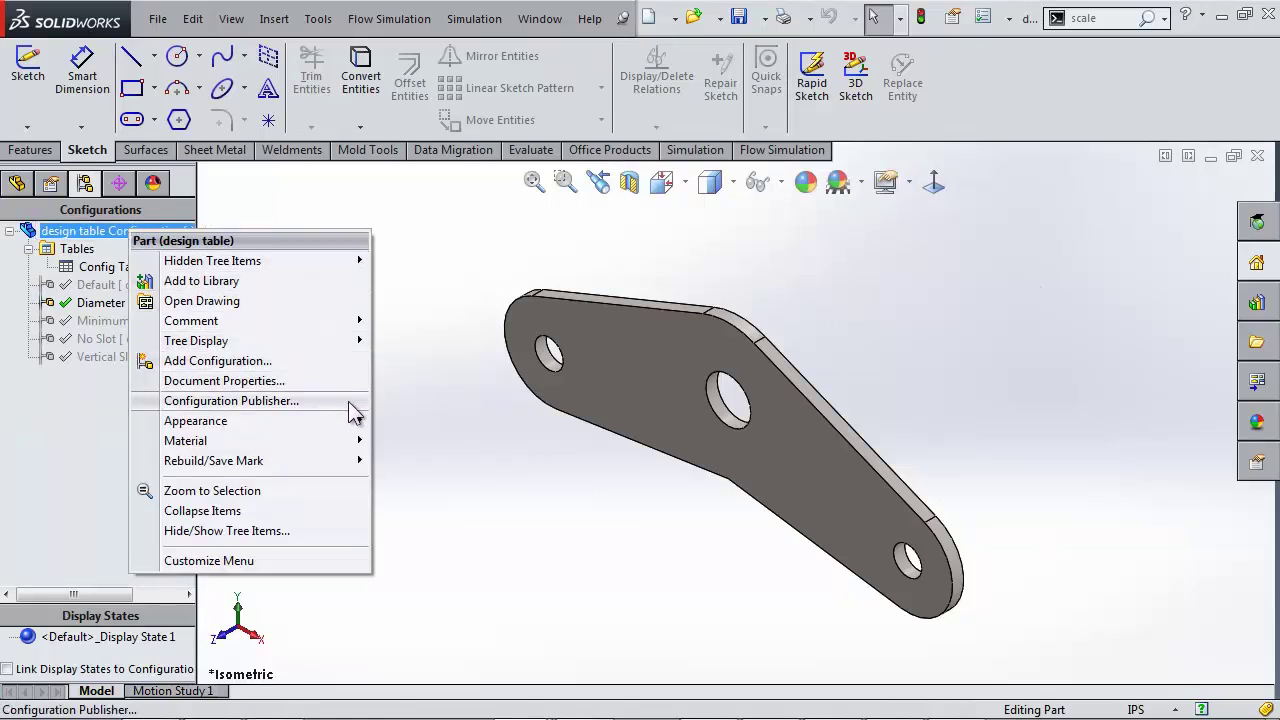
{"action": "left_click", "coordinate": [349, 401]}
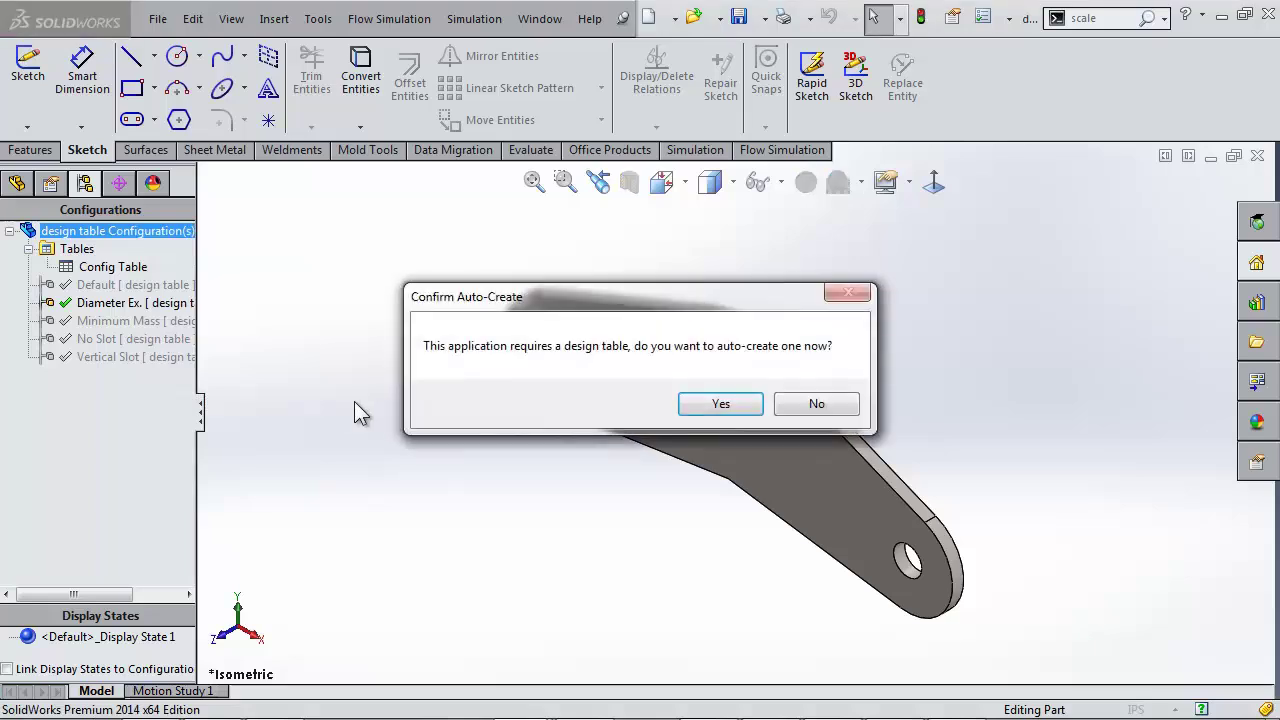
{"action": "left_click", "coordinate": [747, 403]}
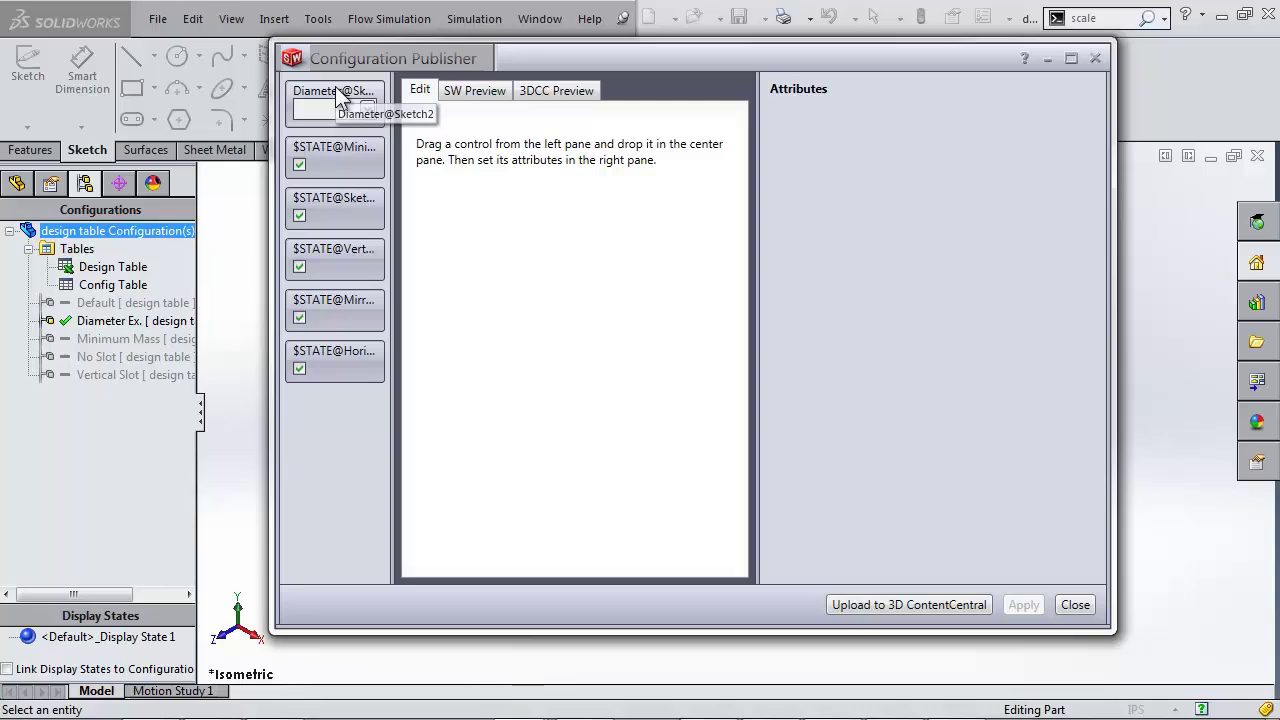
Add the Diameter@Sketch2 list control to the publisher form and name it "Diameter".
{"action": "mouse_move", "coordinate": [338, 97]}
{"action": "left_mouse_down"}
{"action": "mouse_move", "coordinate": [420, 134]}
{"action": "mouse_move", "coordinate": [503, 148]}
{"action": "left_mouse_up"}
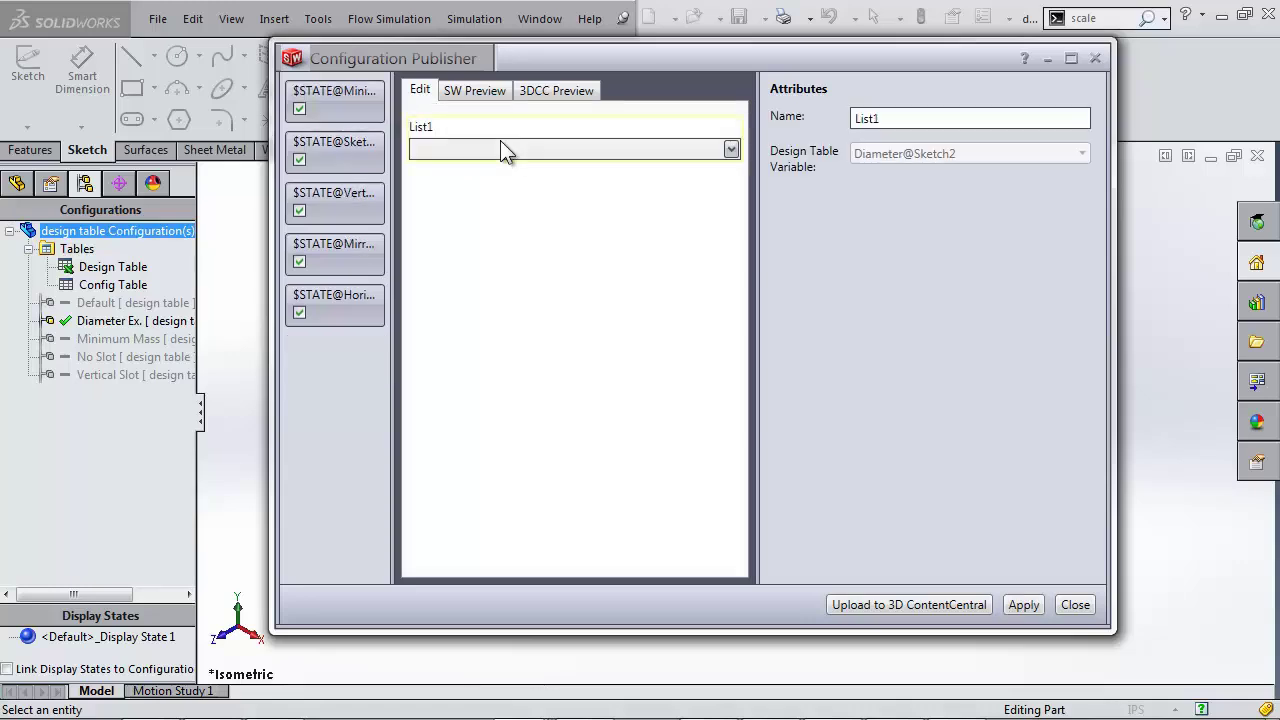
{"action": "left_click_drag", "start_coordinate": [940, 113], "coordinate": [780, 110]}
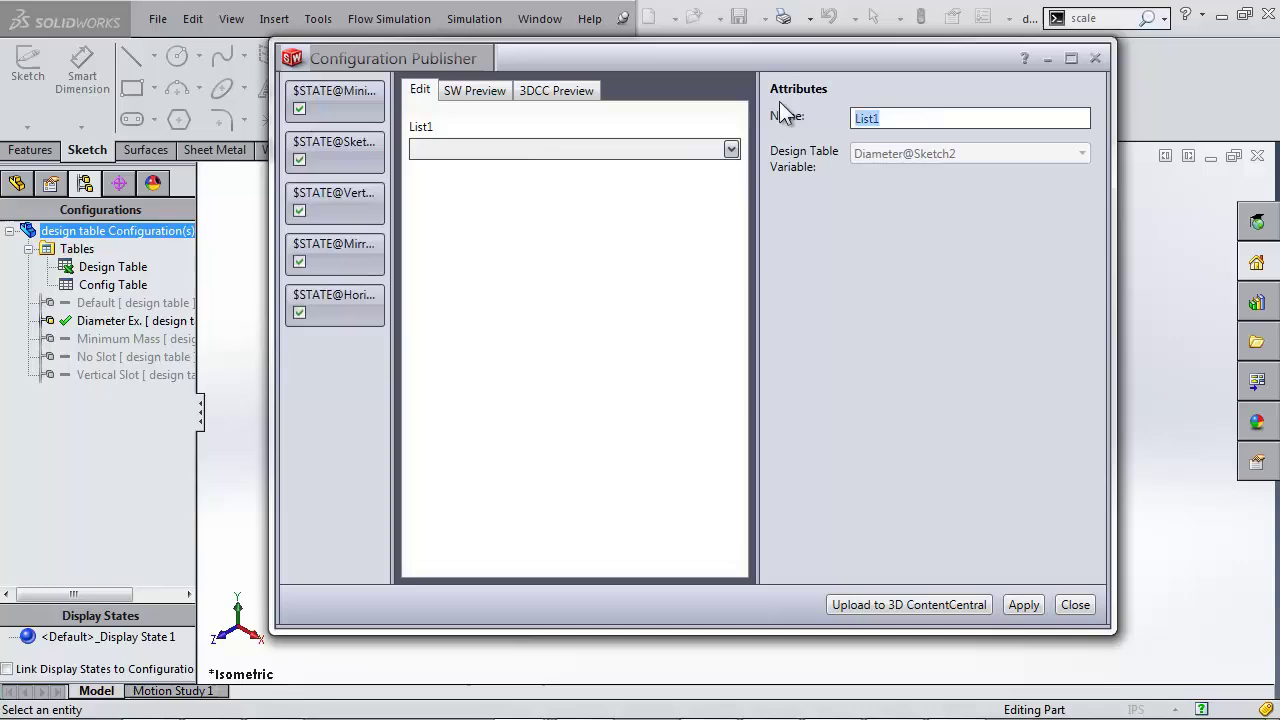
{"action": "type", "text": "Diameter"}
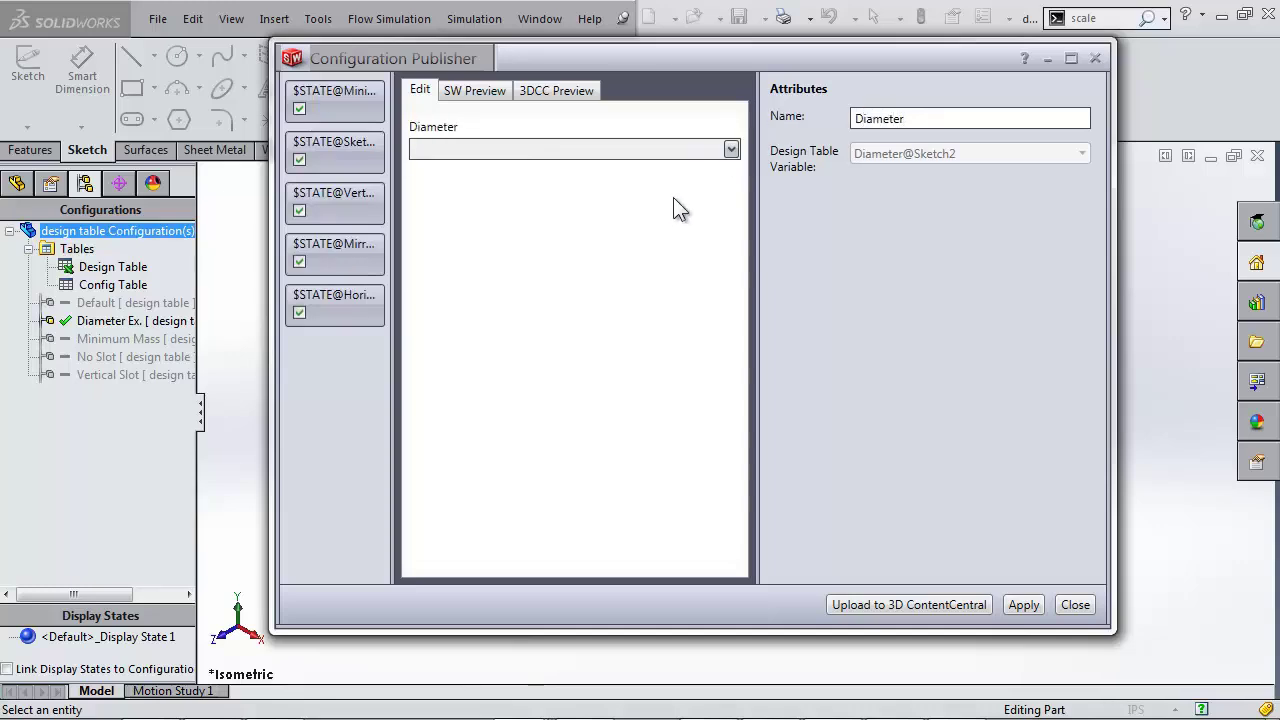
Add the check box control for the Minimum Mass feature's state and name it "Minimum Mass".
{"action": "left_click_drag", "start_coordinate": [372, 105], "coordinate": [480, 204]}
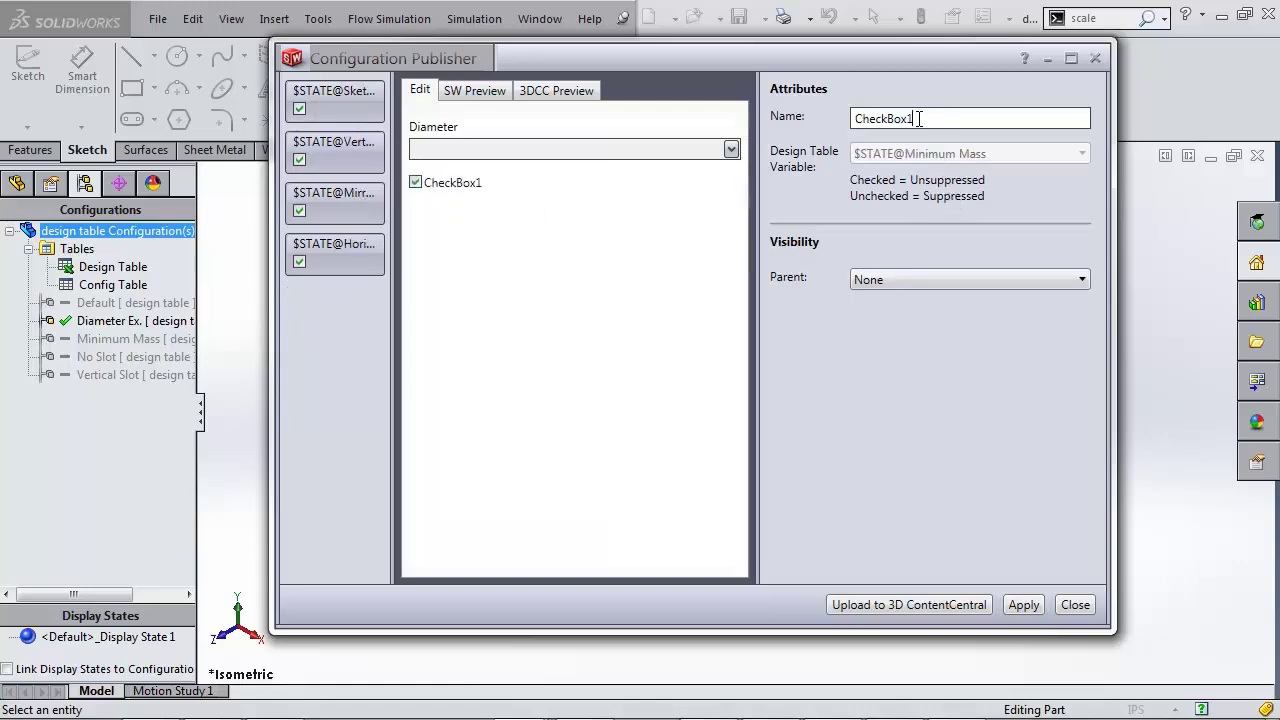
{"action": "left_click_drag", "start_coordinate": [913, 118], "coordinate": [845, 121]}
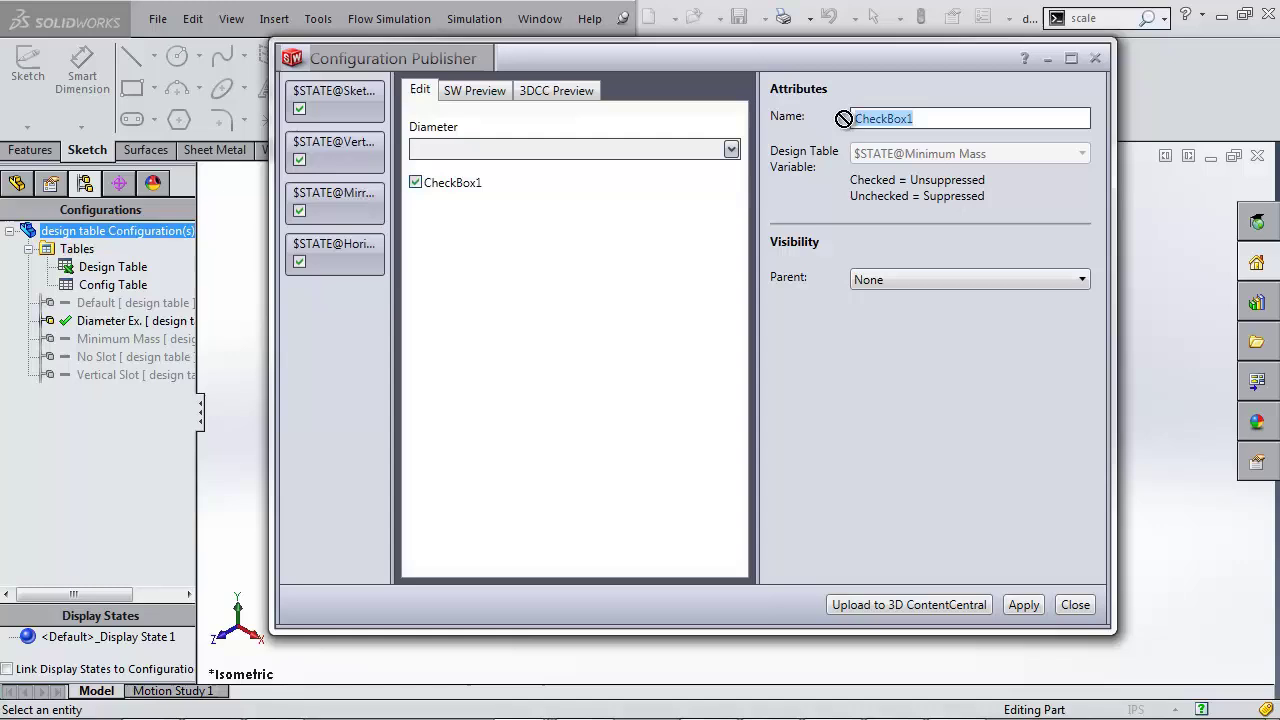
{"action": "type", "text": "Minimum "}
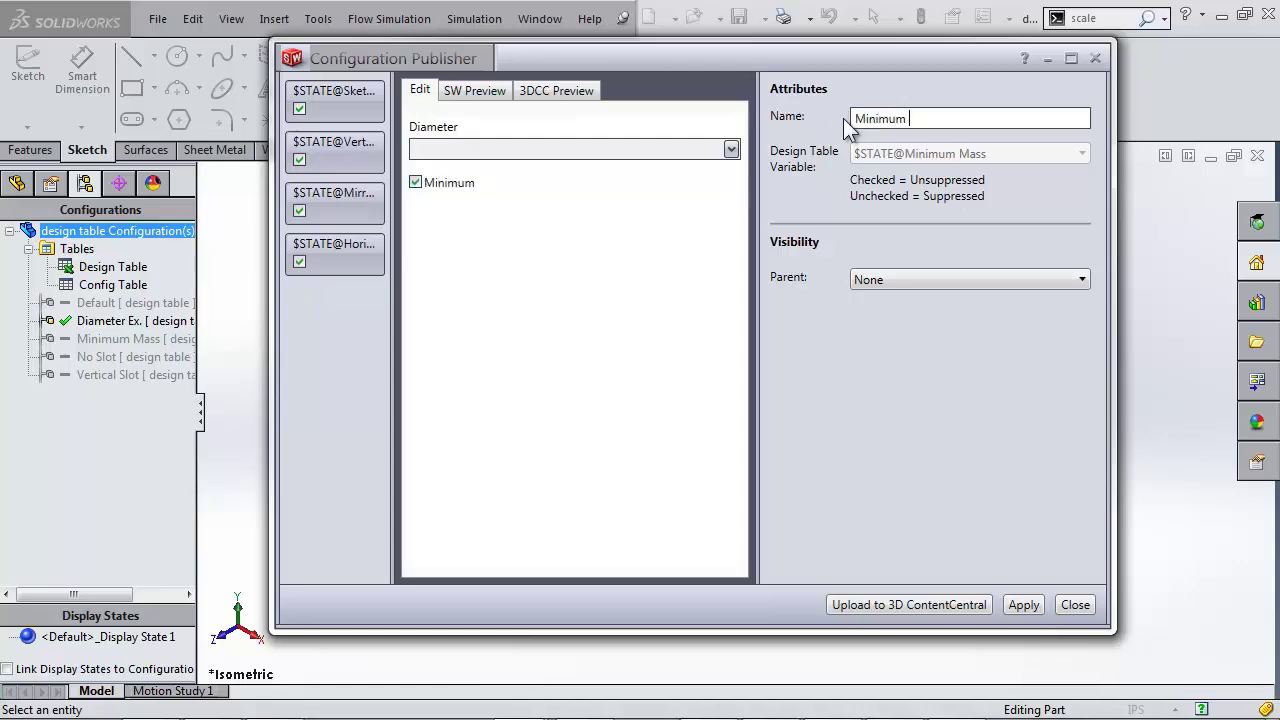
{"action": "type", "text": "Mass"}
Add the check box control for the Vert. Slot feature's state to the publisher form and name it "Vertical Slots".
{"action": "left_click_drag", "start_coordinate": [335, 156], "coordinate": [460, 218]}
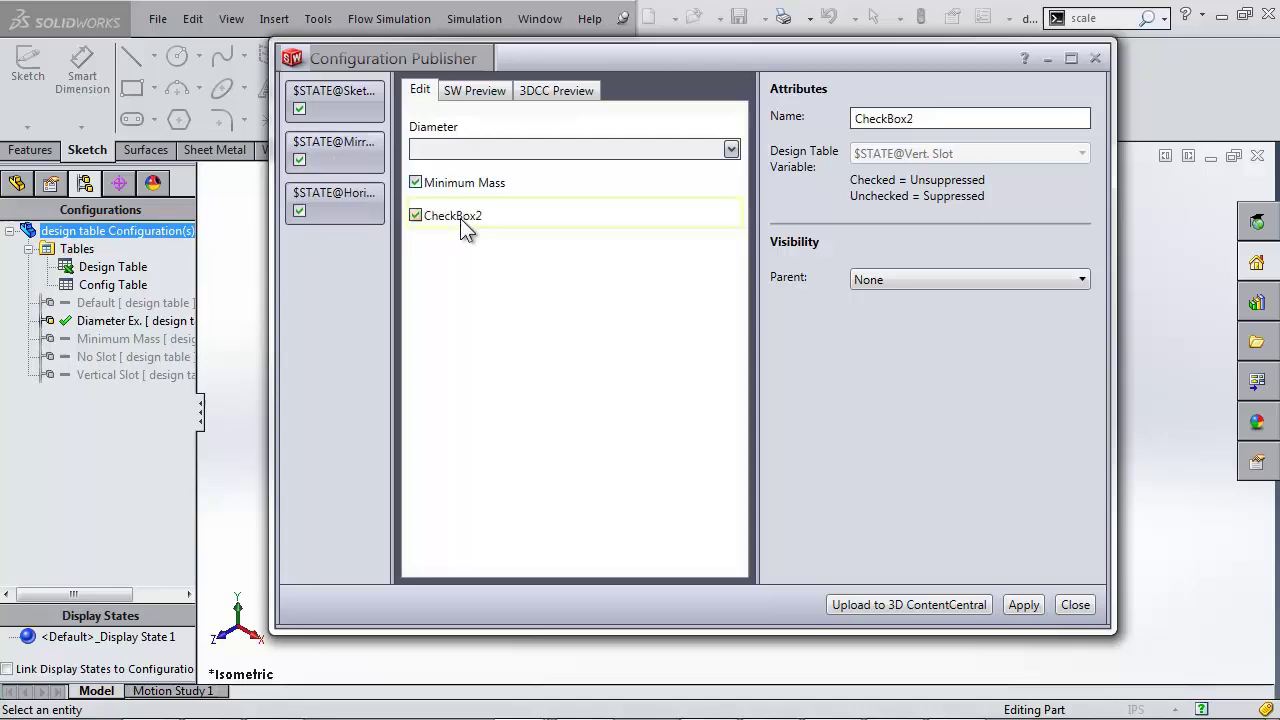
{"action": "left_click_drag", "start_coordinate": [933, 122], "coordinate": [777, 112]}
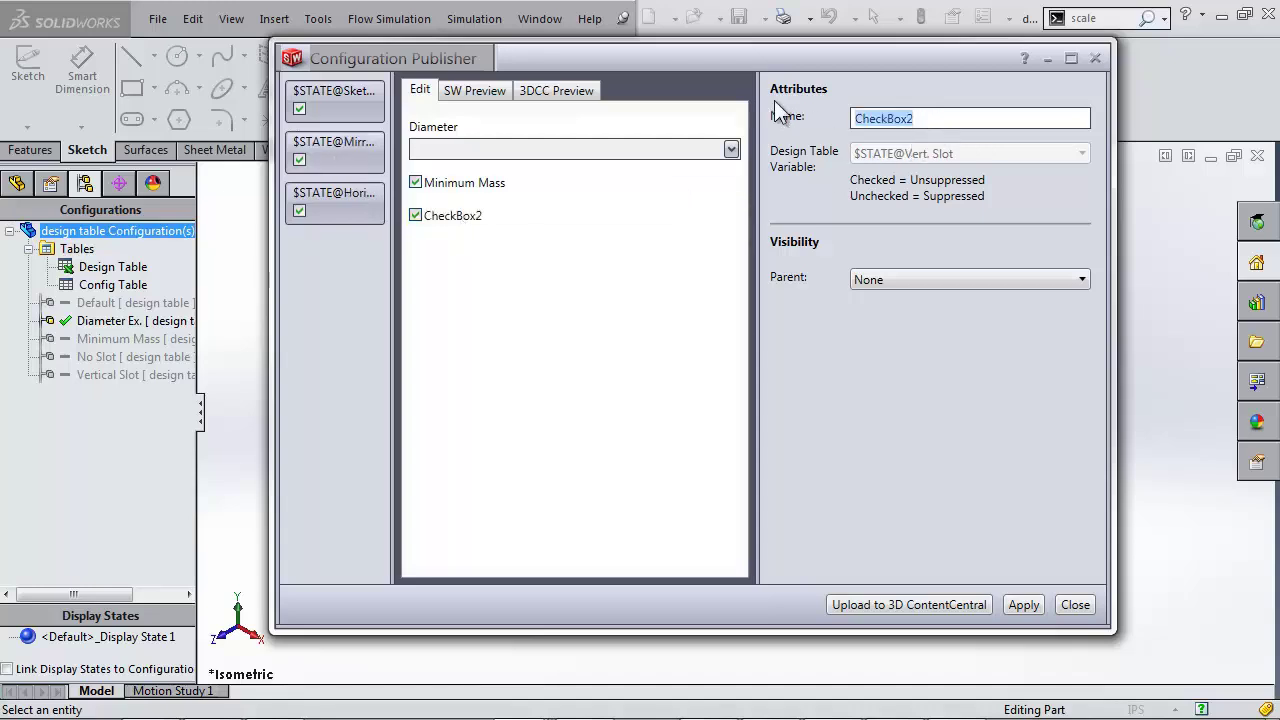
{"action": "type", "text": "Vertucak"}
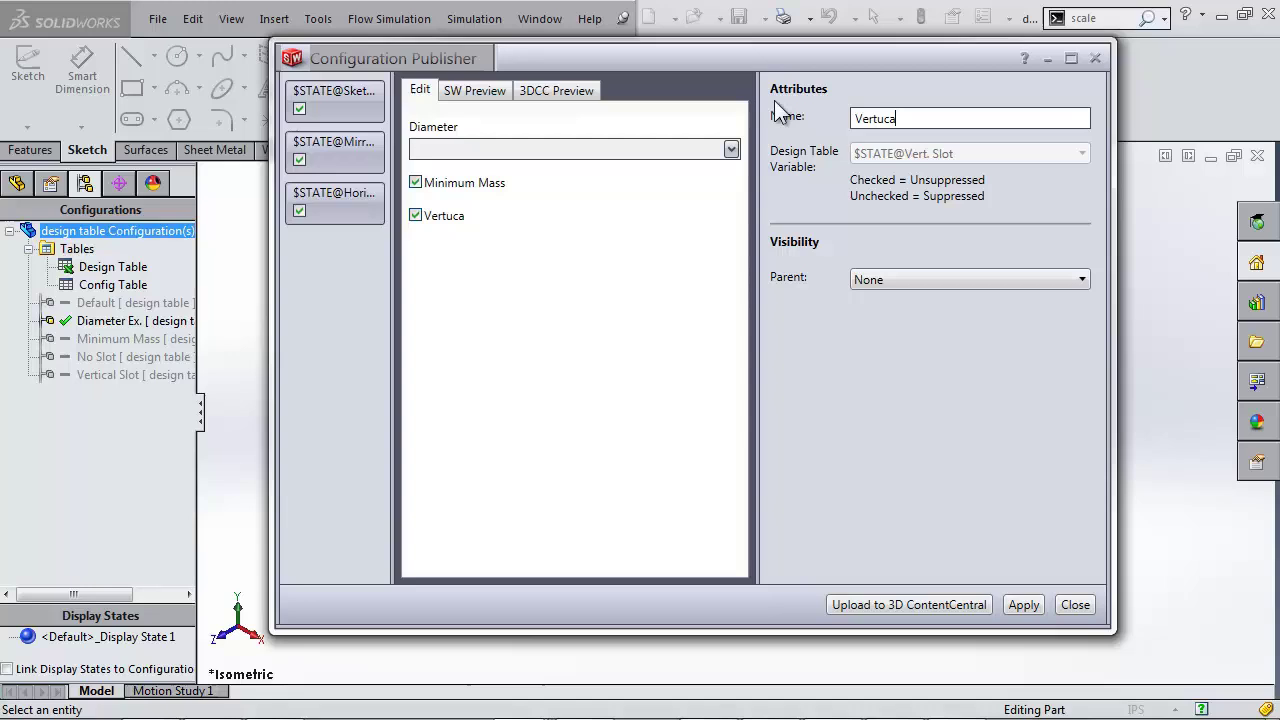
{"action": "key", "text": "BackSpace"}
{"action": "key", "text": "BackSpace"}
{"action": "key", "text": "BackSpace"}
{"action": "type", "text": "ical Slots"}
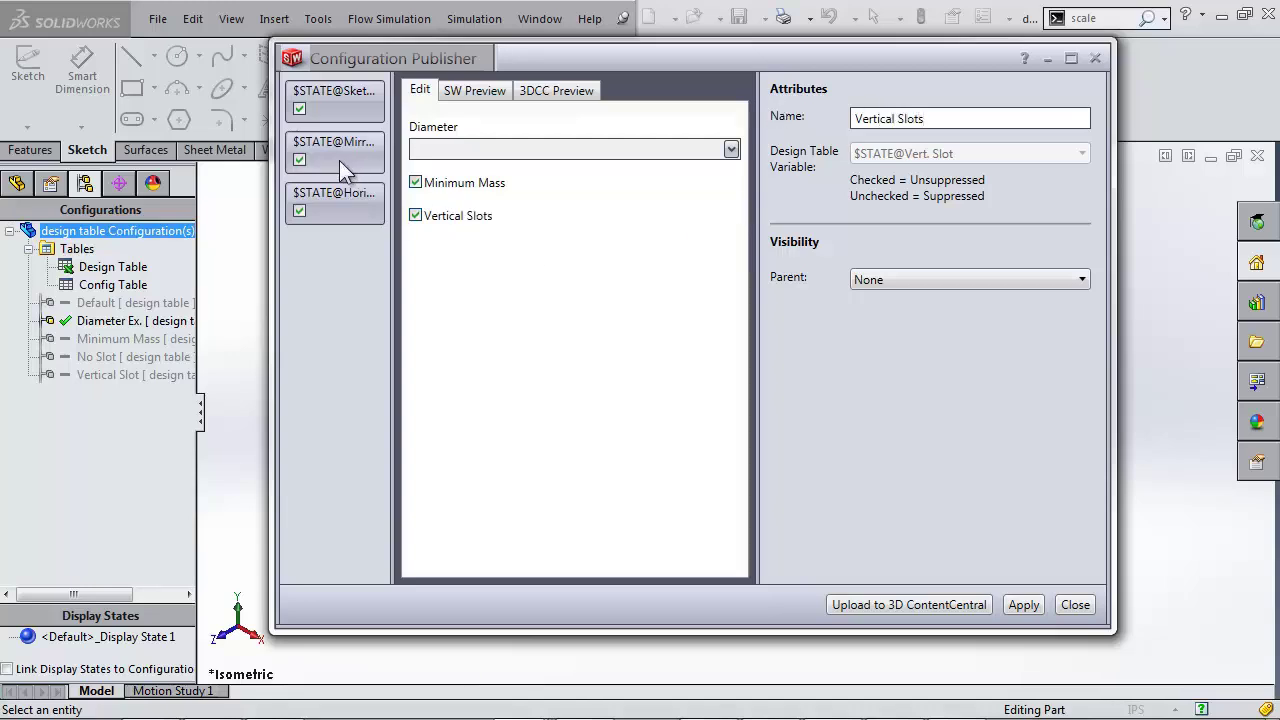
Add the check box control for the Mirror1 feature's state, name it "Mirrored" and make Vertical Slots its visibility parent.
{"action": "left_click_drag", "start_coordinate": [339, 160], "coordinate": [455, 252]}
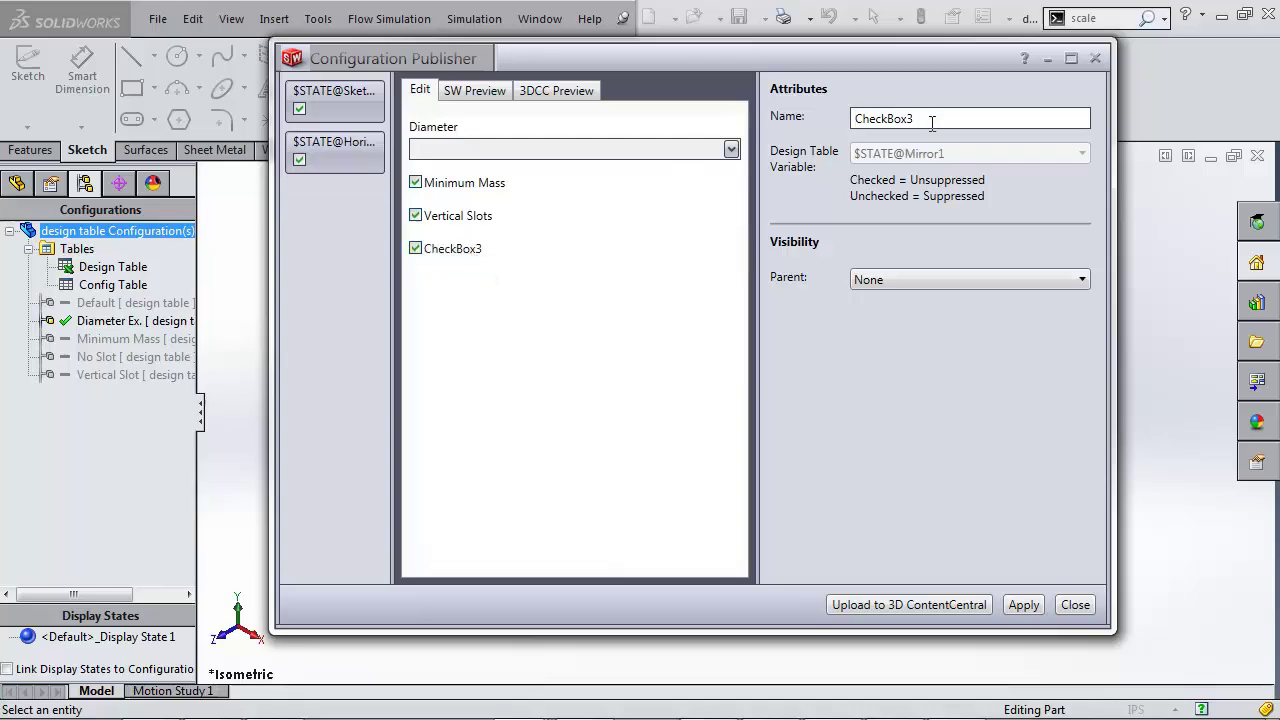
{"action": "type", "text": "Mirrored"}
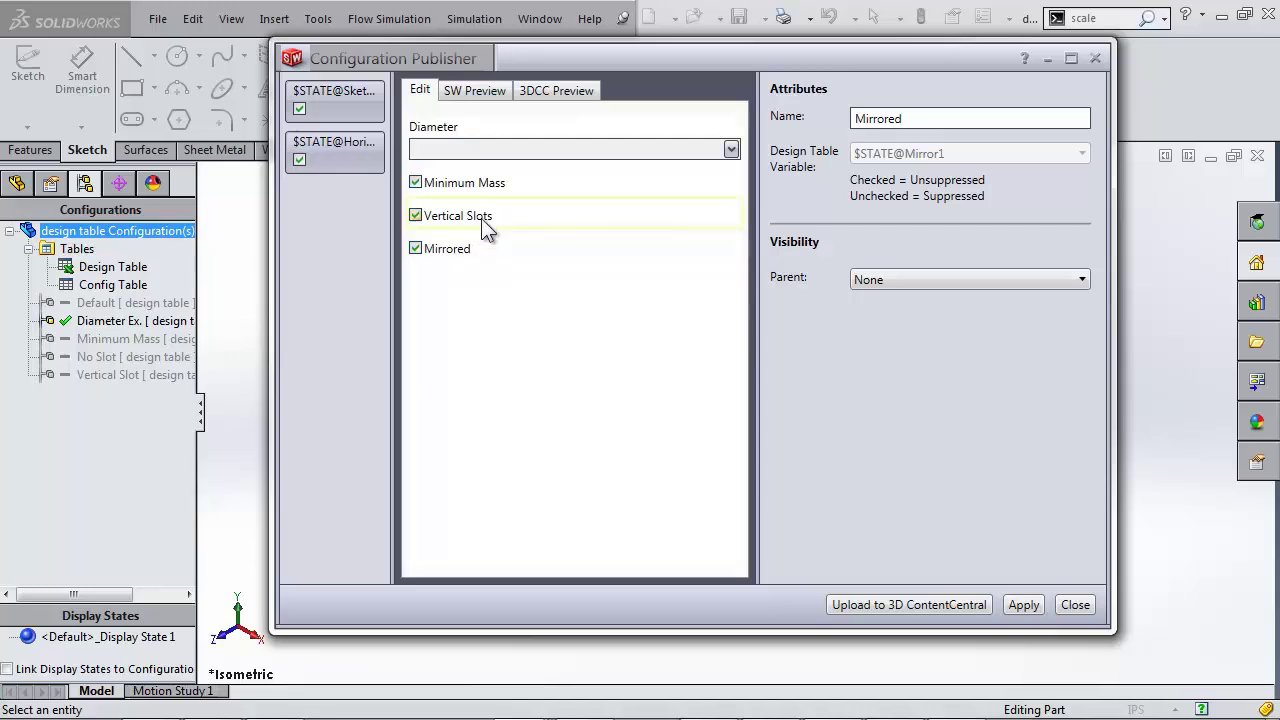
{"action": "left_click", "coordinate": [1015, 271]}
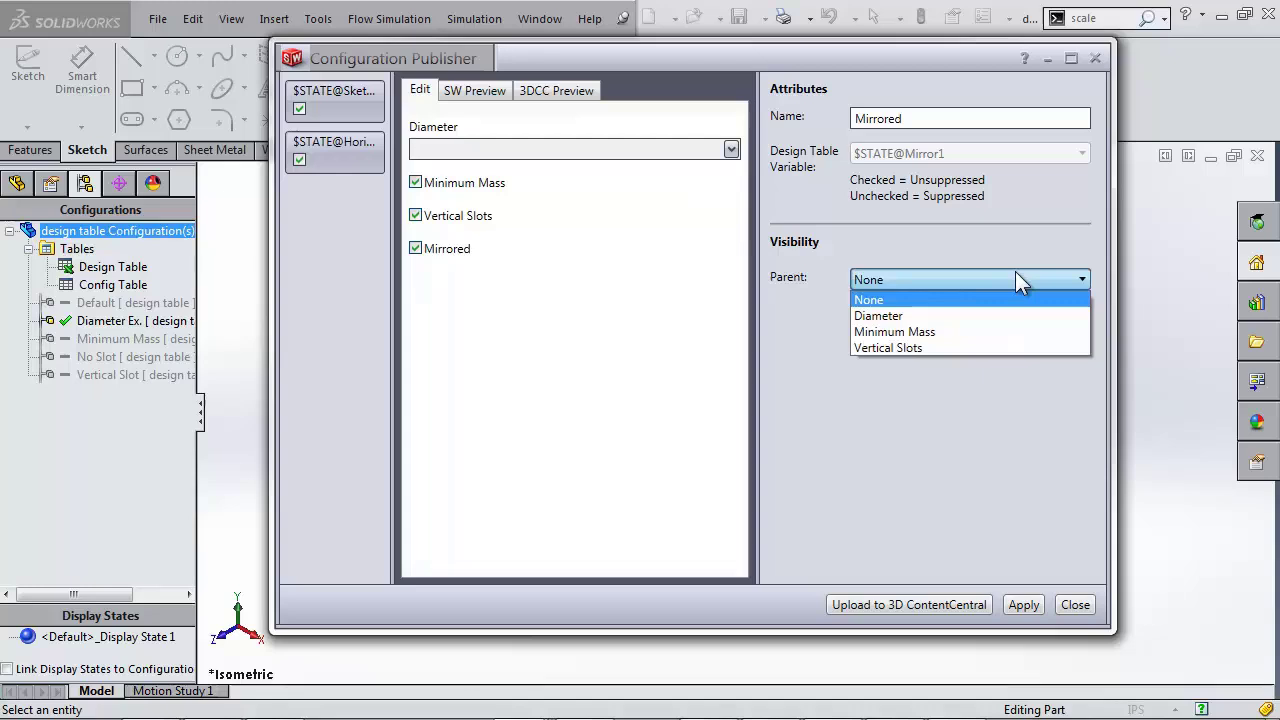
{"action": "left_click", "coordinate": [1000, 348]}
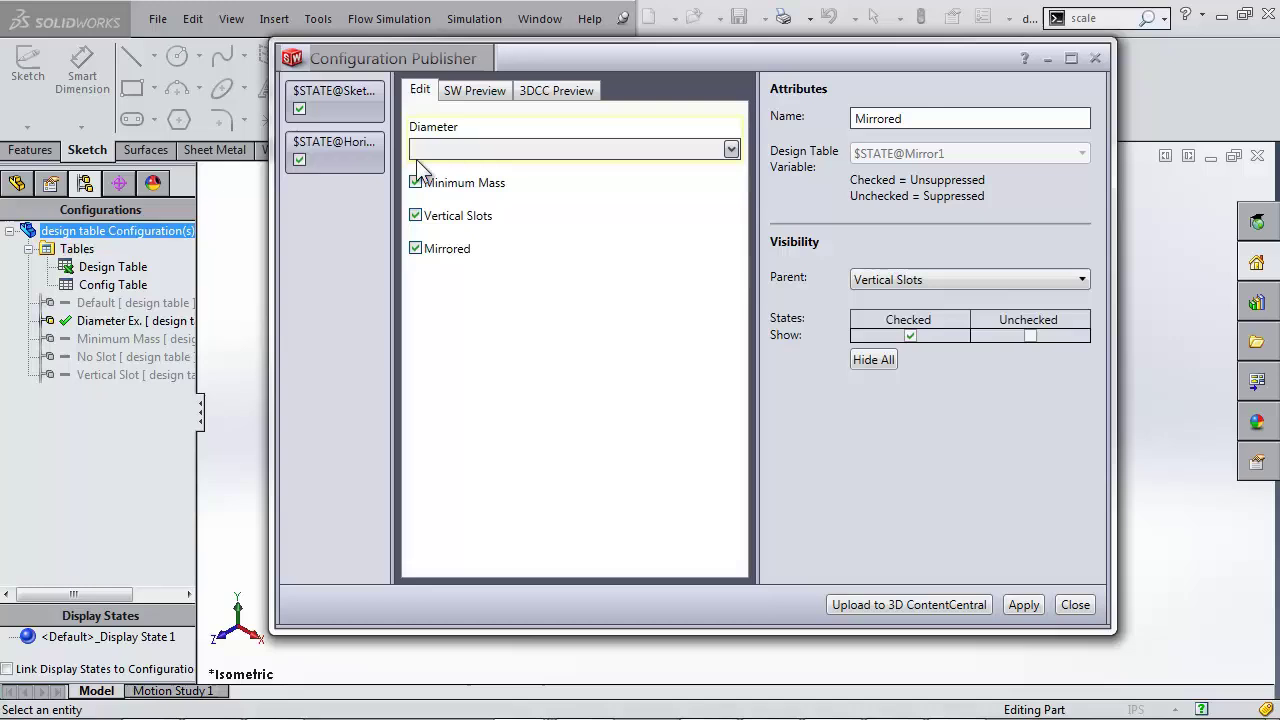
Add the check box control for the Horiz. Slot feature's state to the publisher form and name it "Horizontal Slots".
{"action": "left_click_drag", "start_coordinate": [335, 150], "coordinate": [470, 295]}
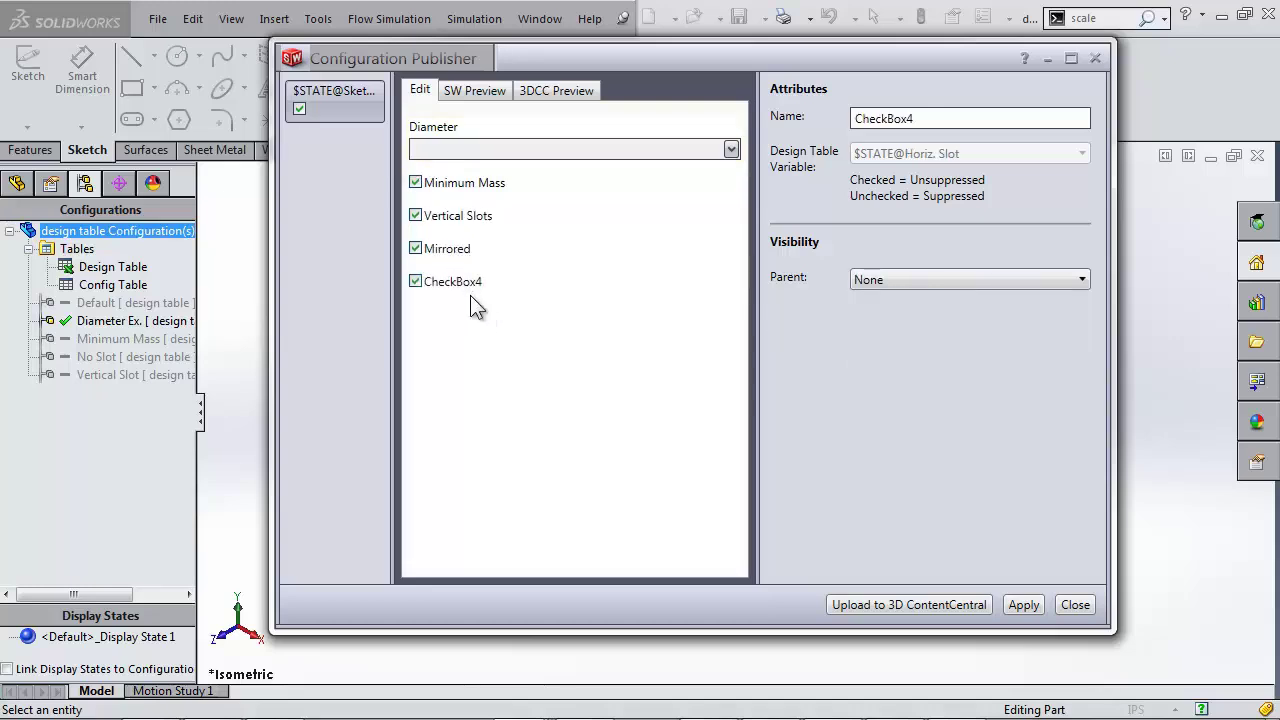
{"action": "left_click_drag", "start_coordinate": [1010, 118], "coordinate": [805, 108]}
{"action": "type", "text": "H"}
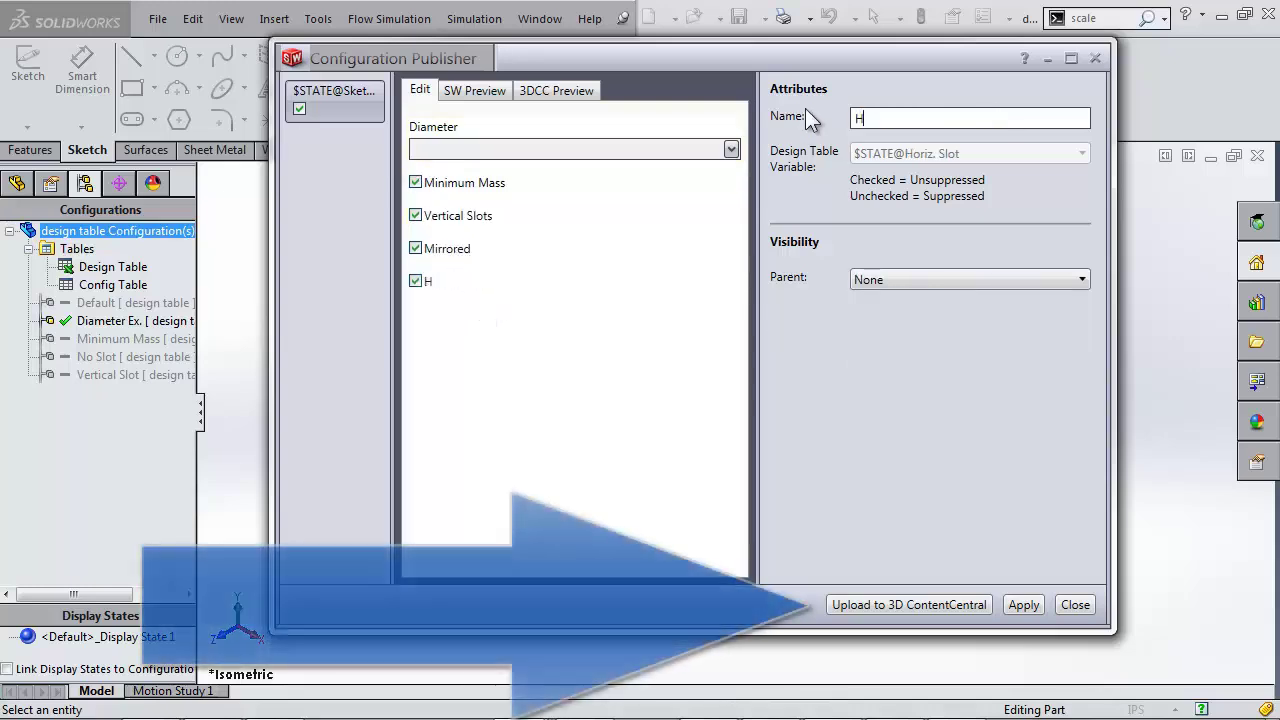
{"action": "type", "text": "orizontal Slots"}
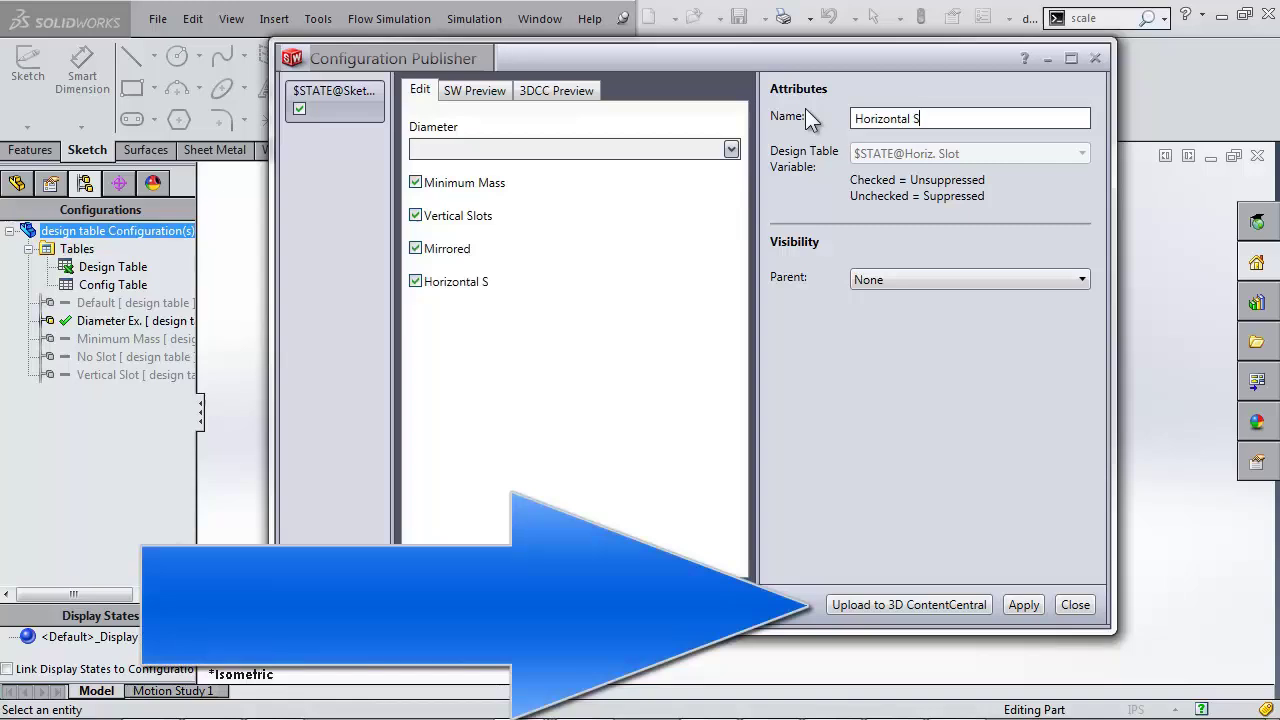
Apply the publisher form to the part, then close the Configuration Publisher and the empty Excel window.
{"action": "left_click", "coordinate": [1006, 606]}
{"action": "left_click", "coordinate": [1075, 604]}
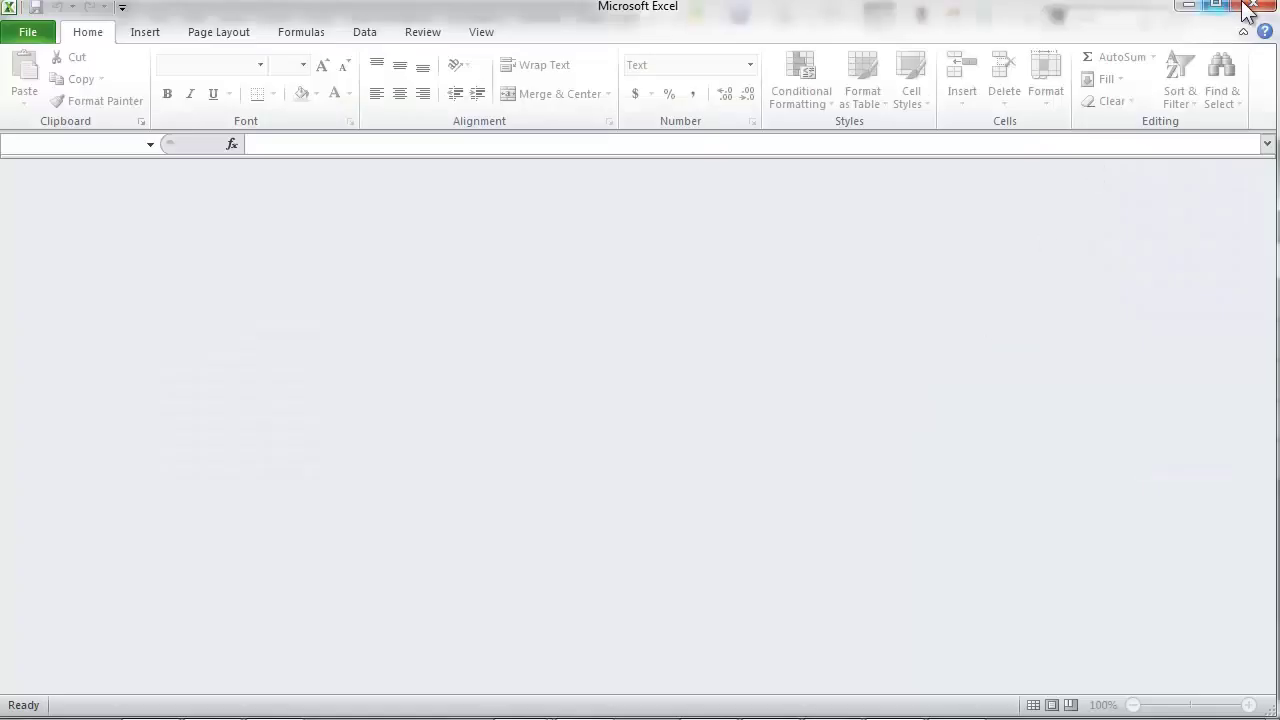
{"action": "left_click", "coordinate": [1250, 6]}
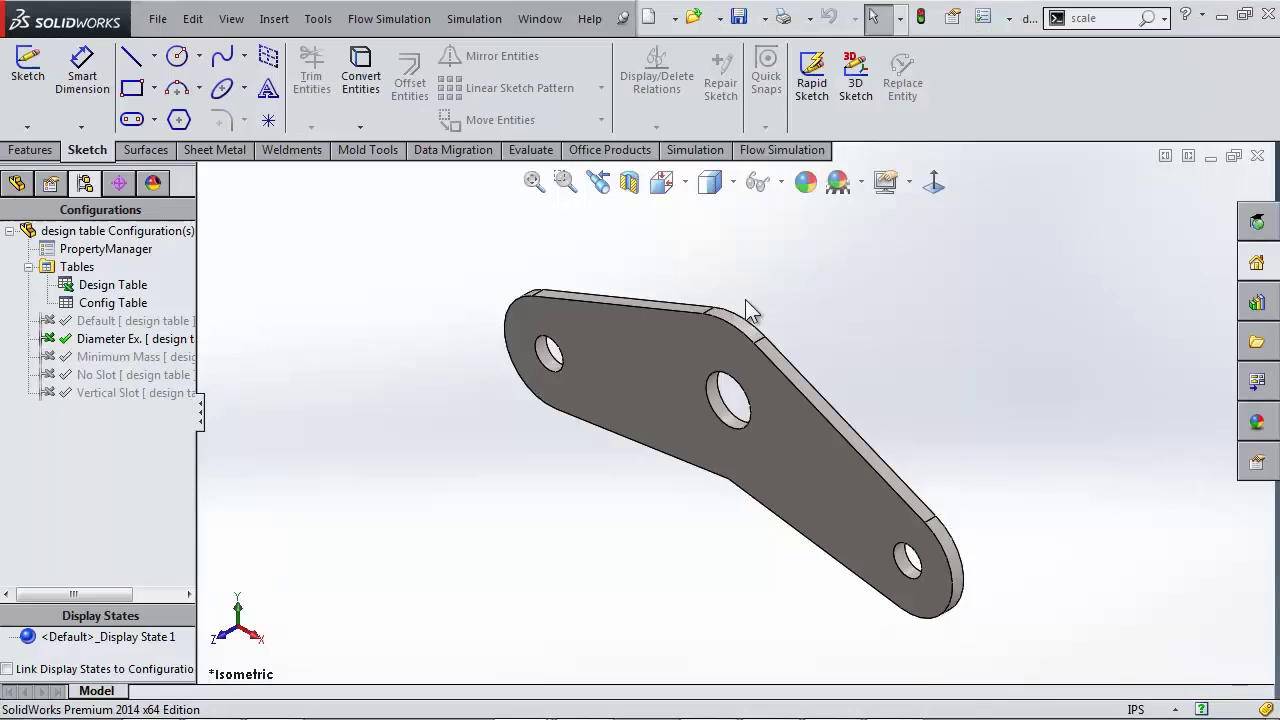
Return to the assembly, rebuild it, and insert another instance of the design table part in front of the existing plate.
{"action": "key", "text": "ctrl+Tab"}
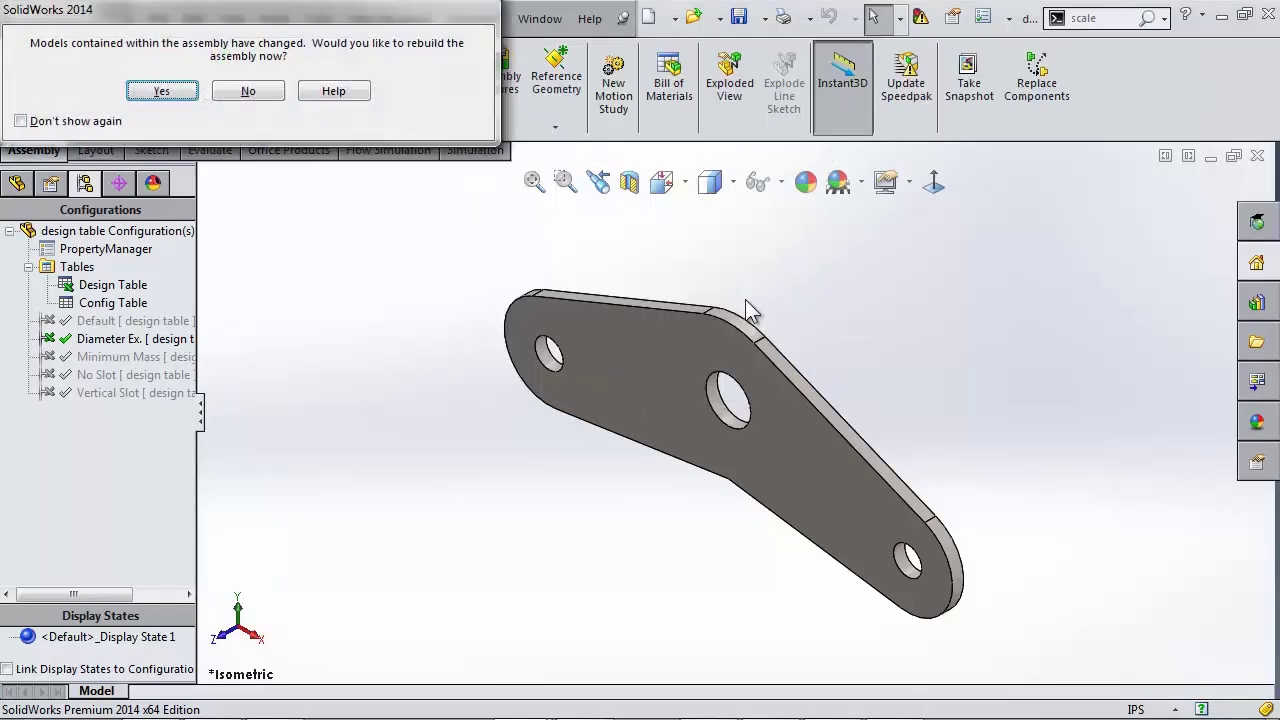
{"action": "left_click", "coordinate": [160, 90]}
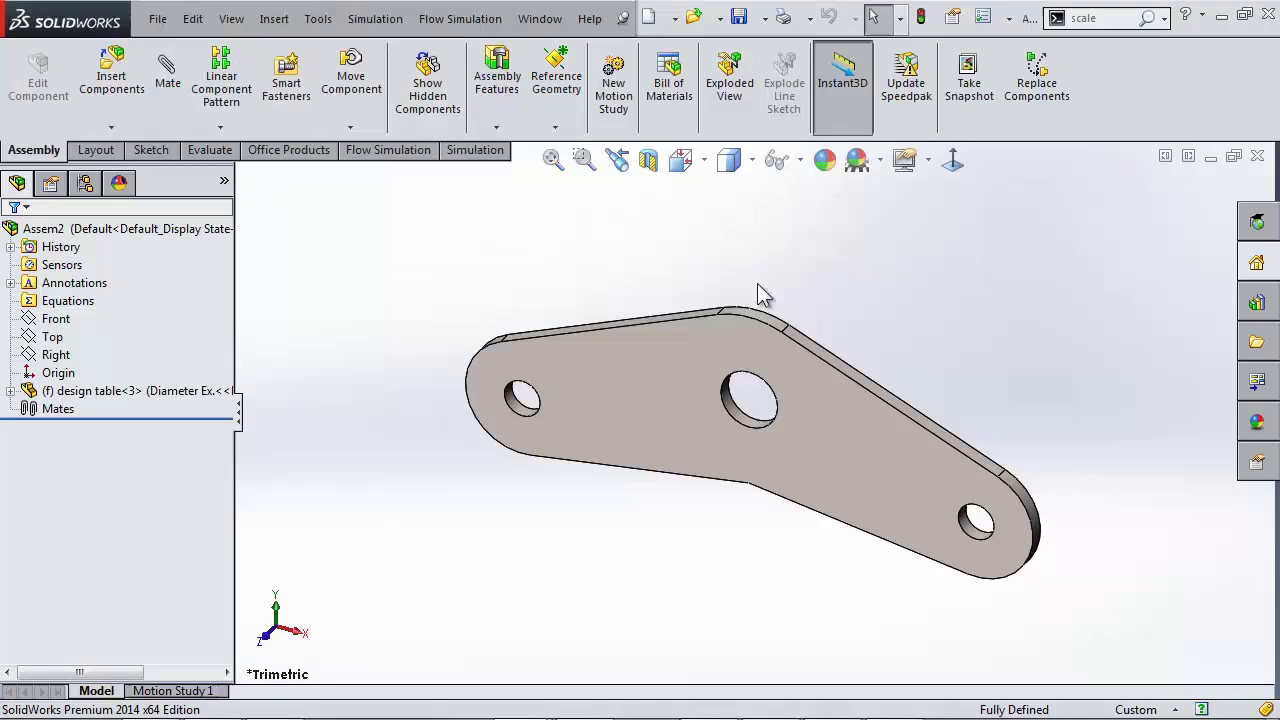
{"action": "left_click", "coordinate": [111, 70]}
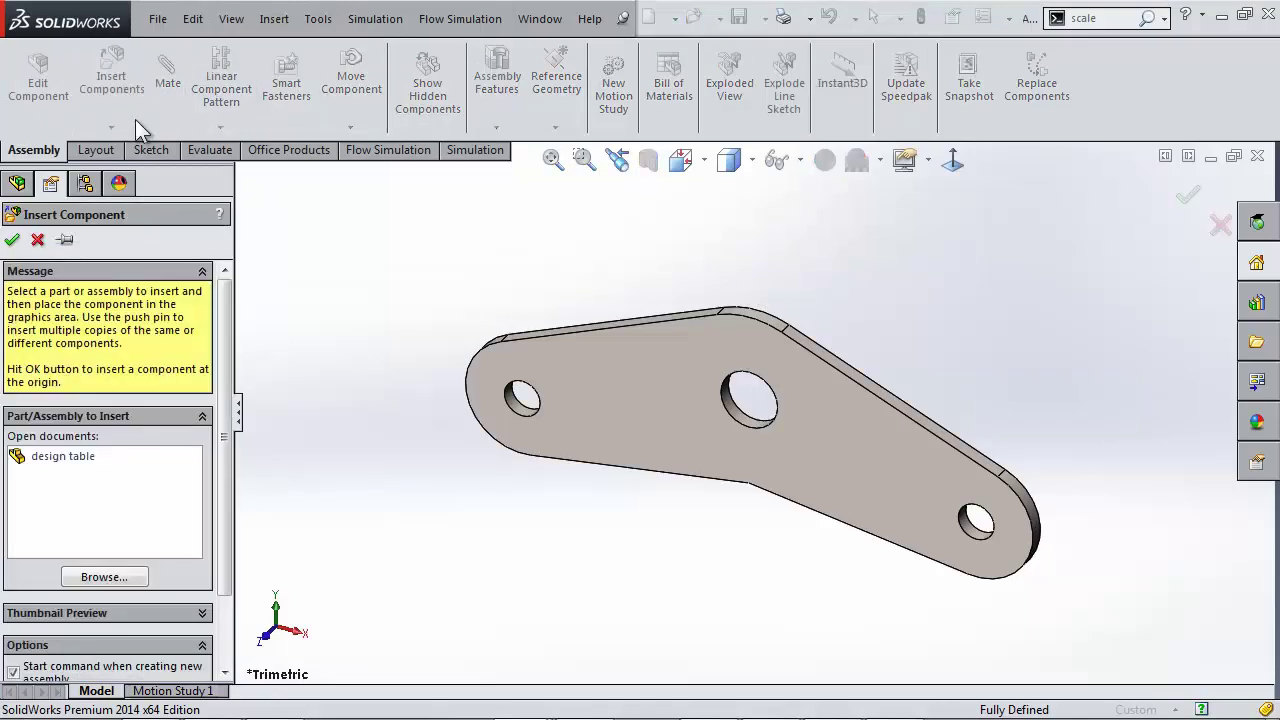
{"action": "left_click", "coordinate": [66, 453]}
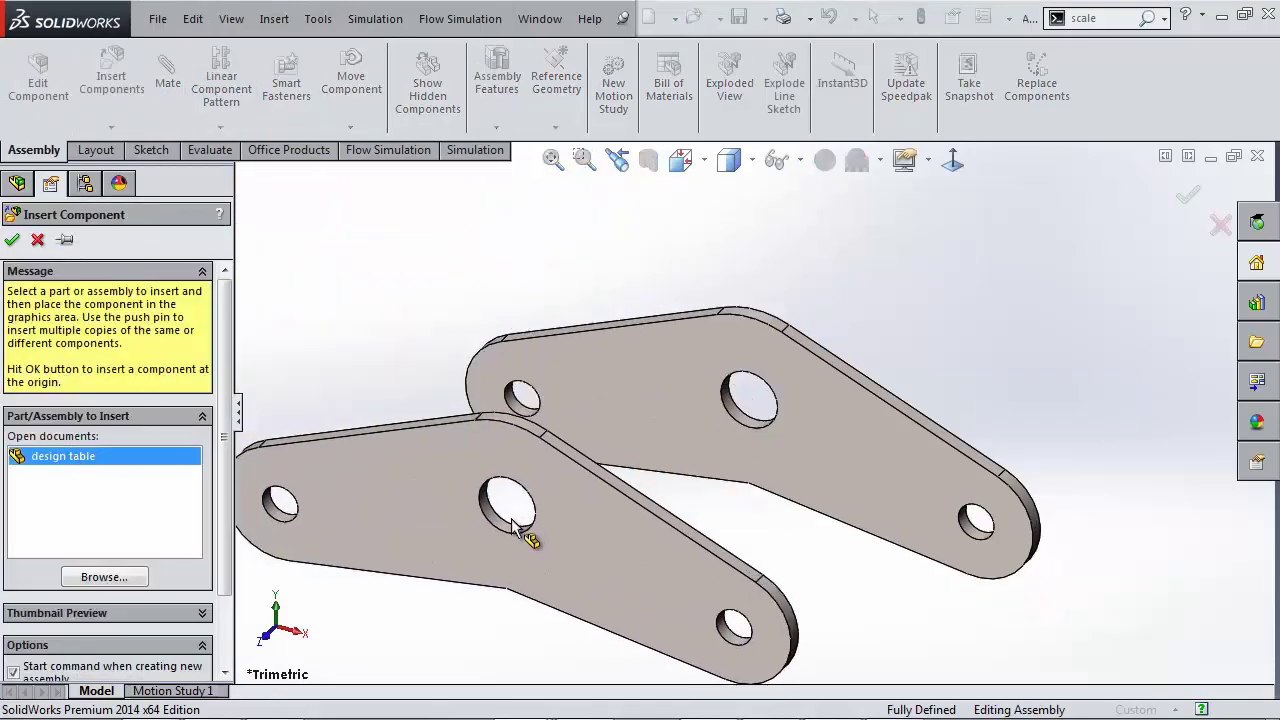
{"action": "left_click", "coordinate": [512, 522]}
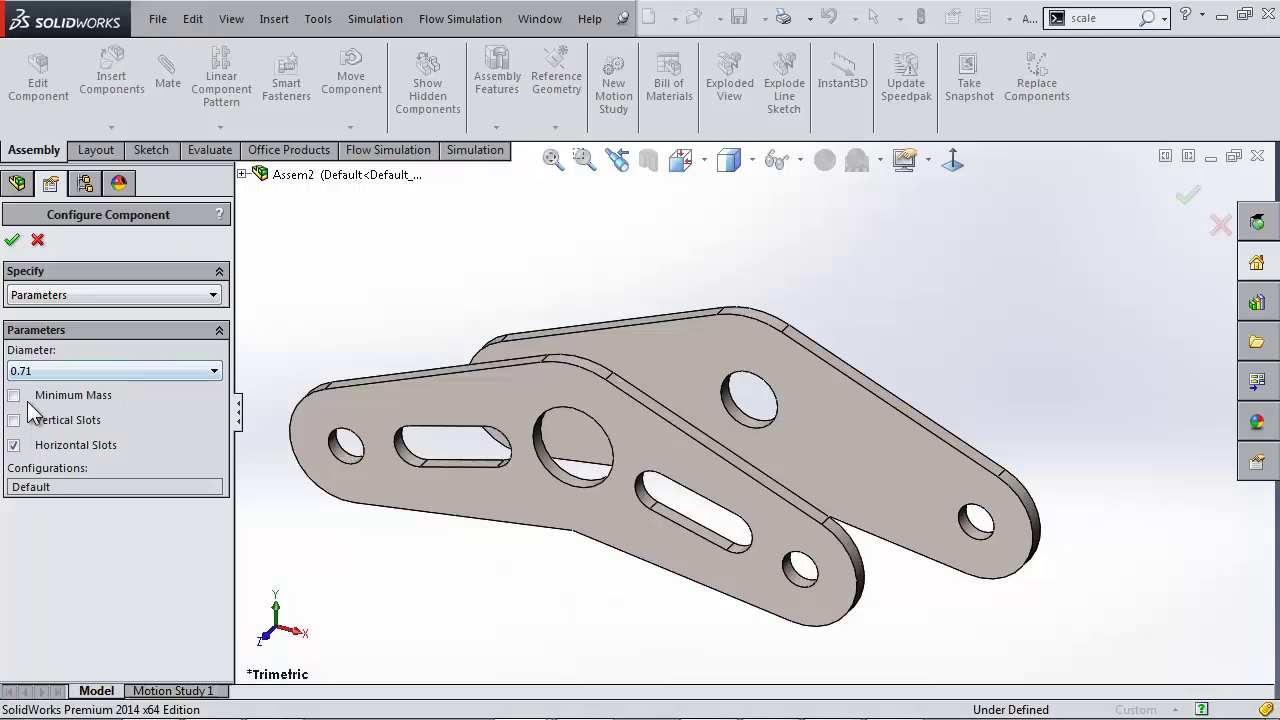
Try the Horizontal Slots, Vertical Slots and Minimum Mass options on the inserted plate, clearing the last two again.
{"action": "left_click", "coordinate": [15, 445]}
{"action": "left_click", "coordinate": [14, 421]}
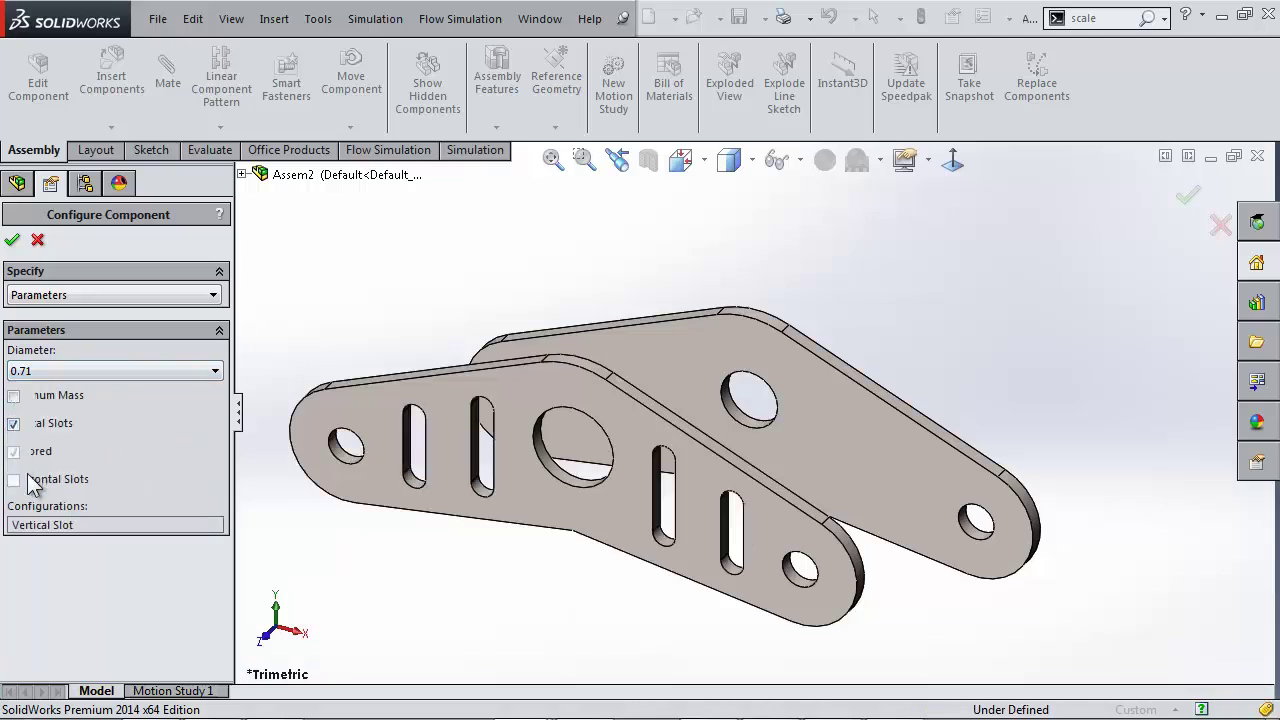
{"action": "left_click", "coordinate": [14, 423]}
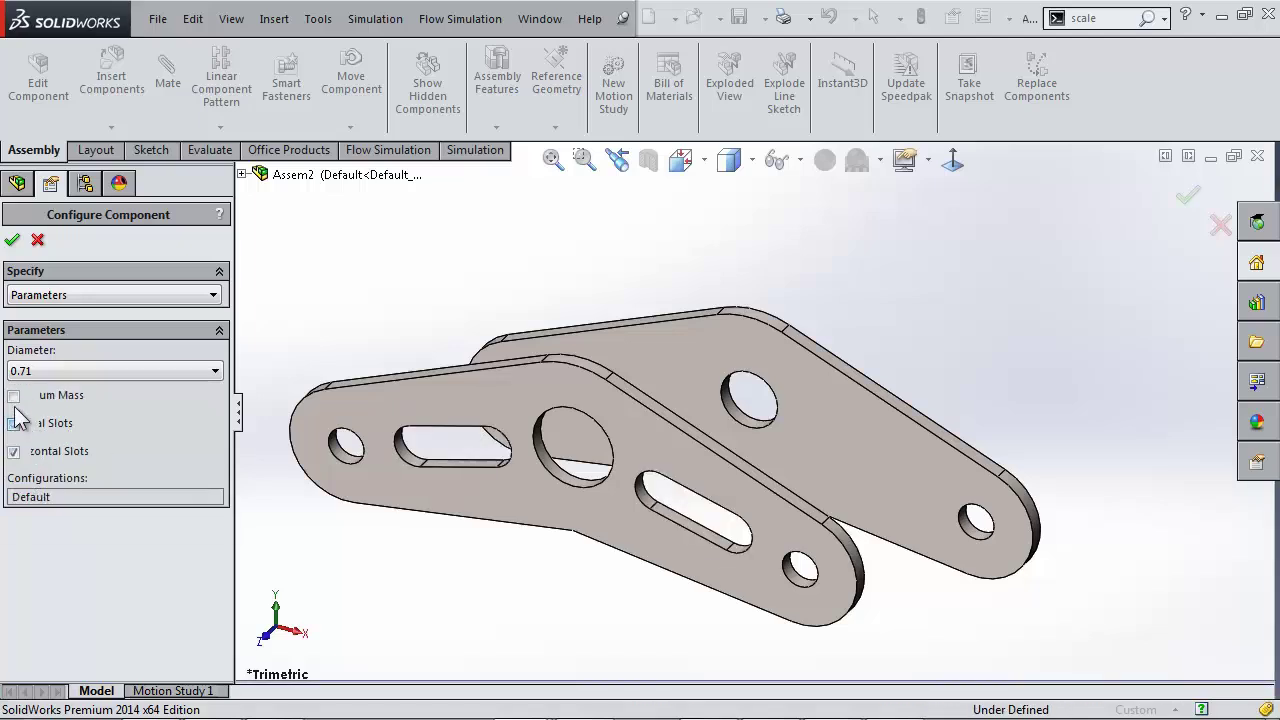
{"action": "left_click", "coordinate": [13, 396]}
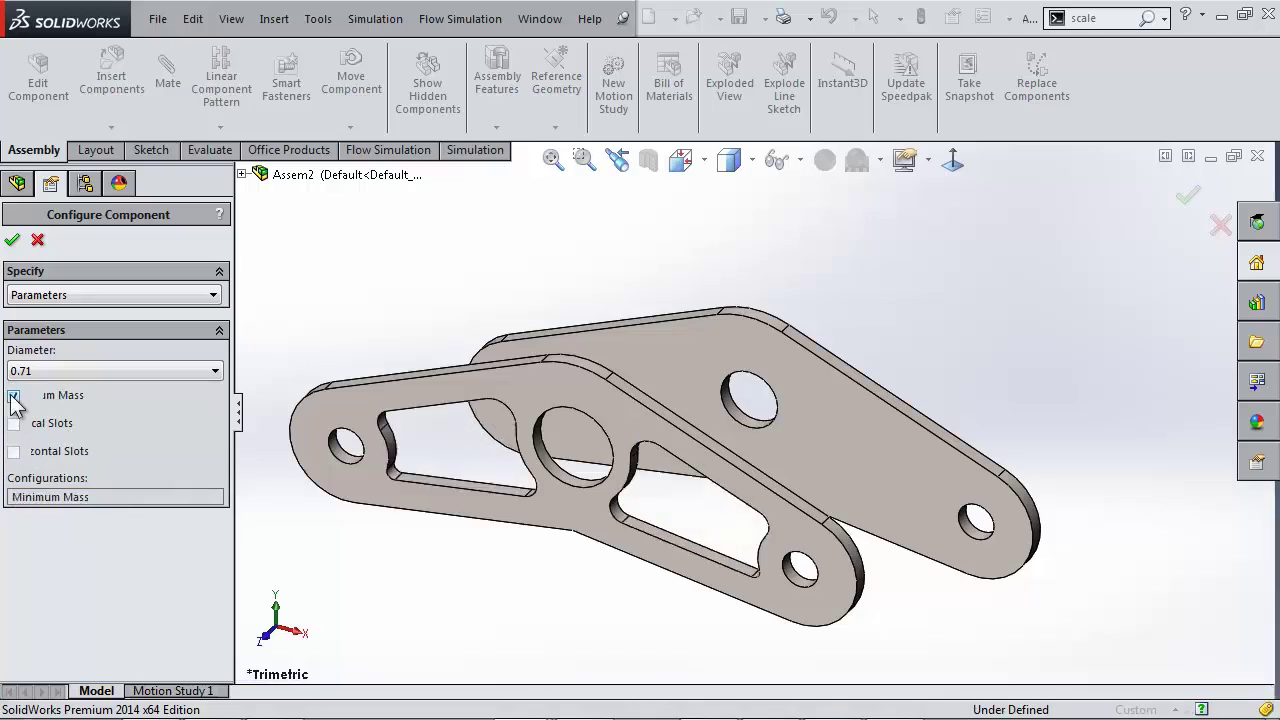
{"action": "left_click", "coordinate": [13, 396]}
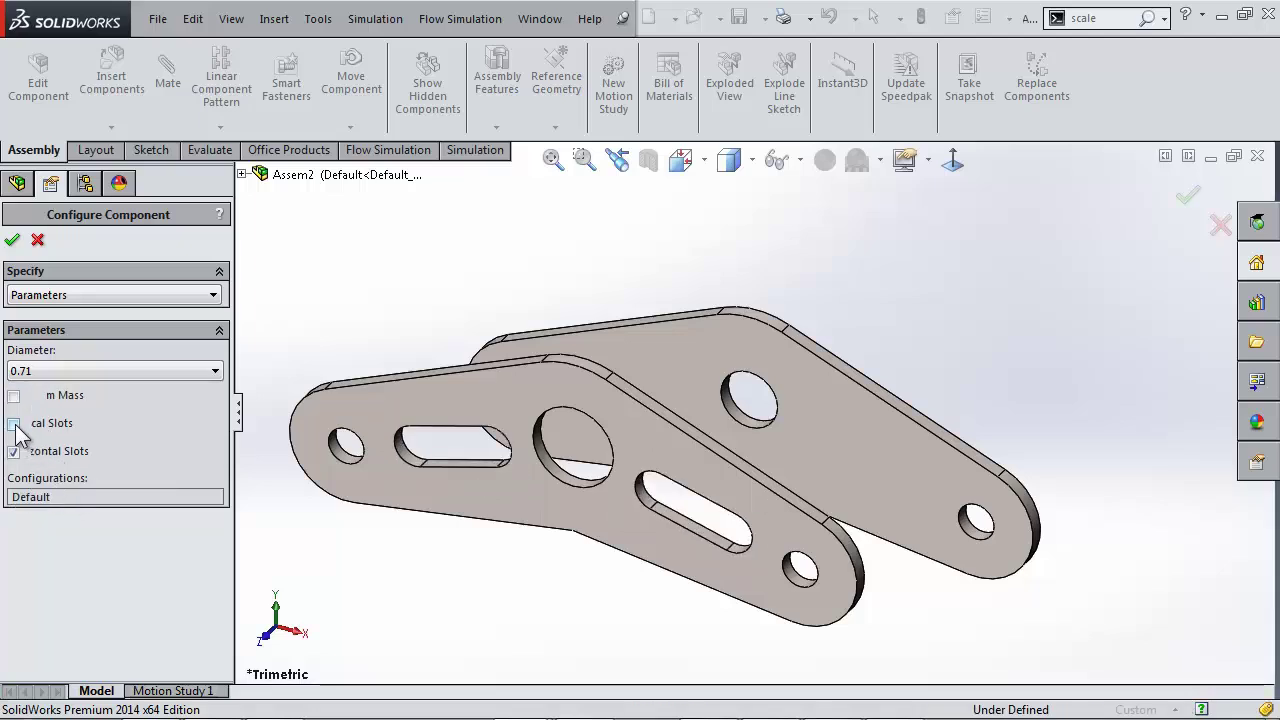
Set the inserted plate's Diameter parameter to 0.5.
{"action": "left_click", "coordinate": [51, 372]}
{"action": "left_click", "coordinate": [50, 402]}
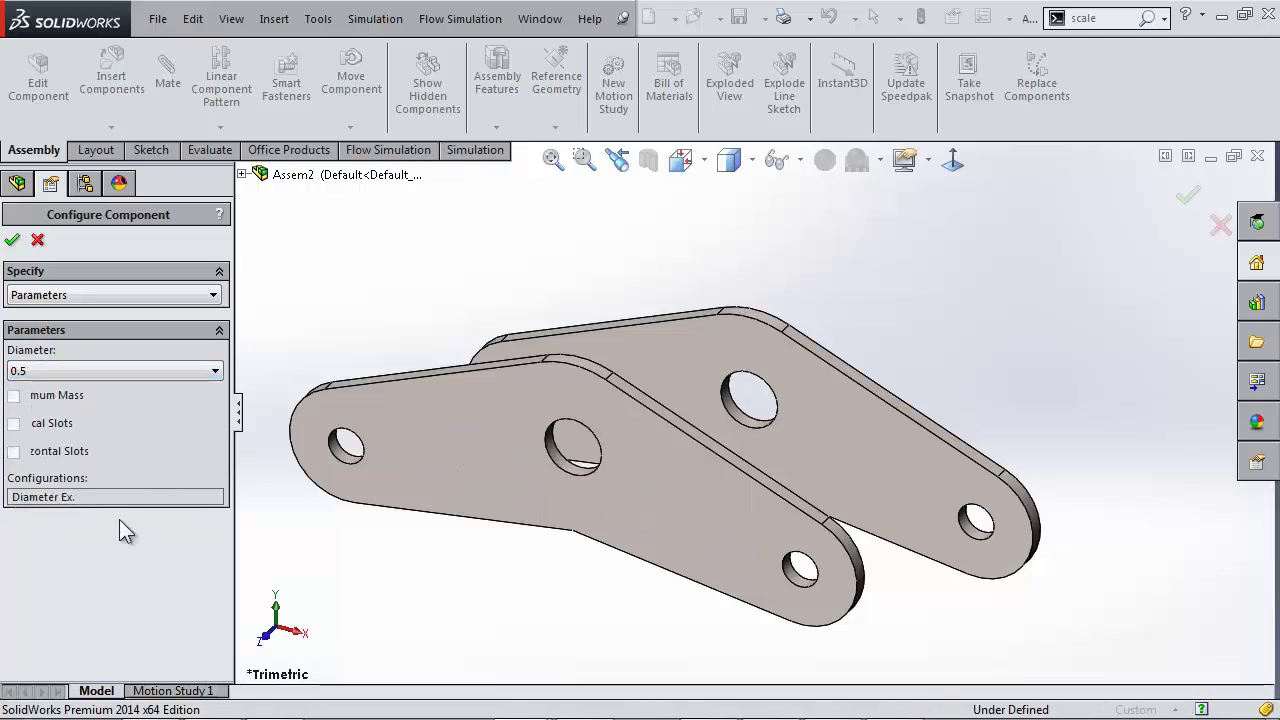